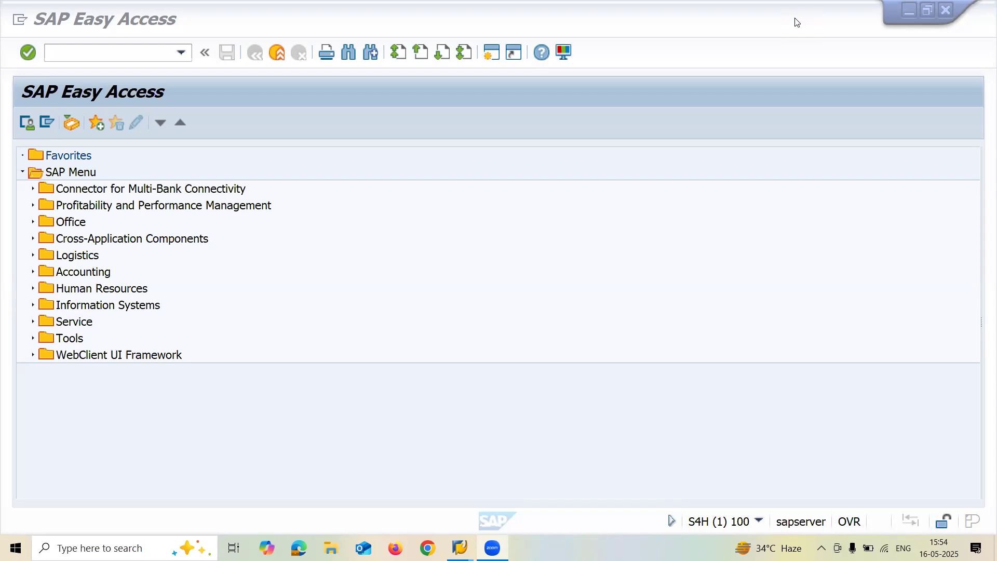
- Launch transaction ME21N and open a blank Notepad via the Run prompt
left_click(140, 54)
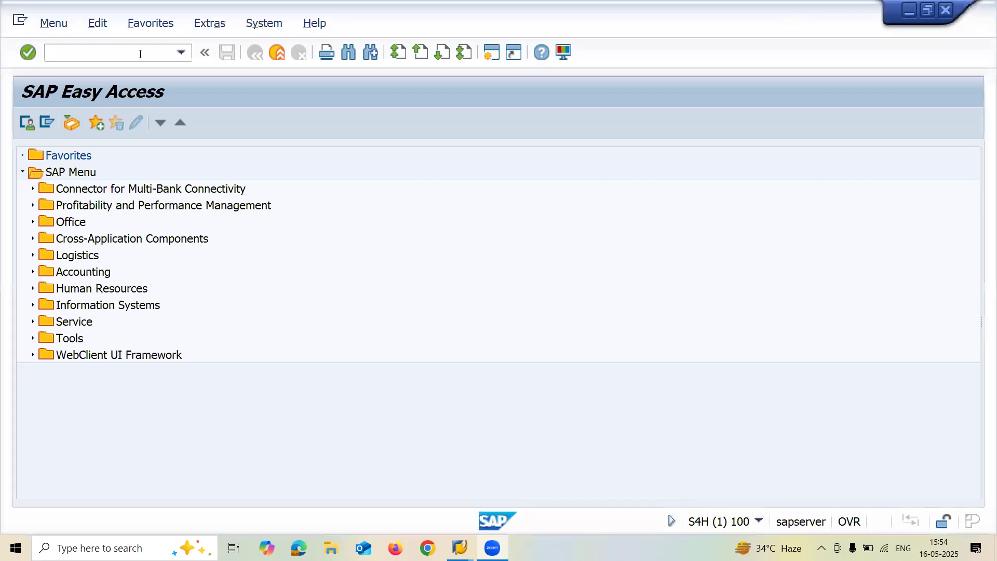
type("ME21N")
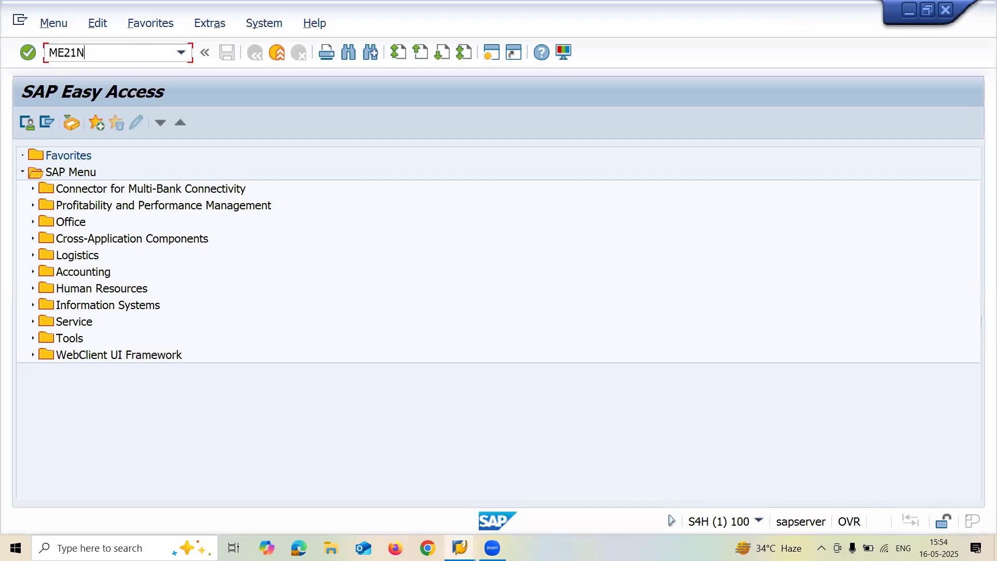
key("Return")
key("super+r")
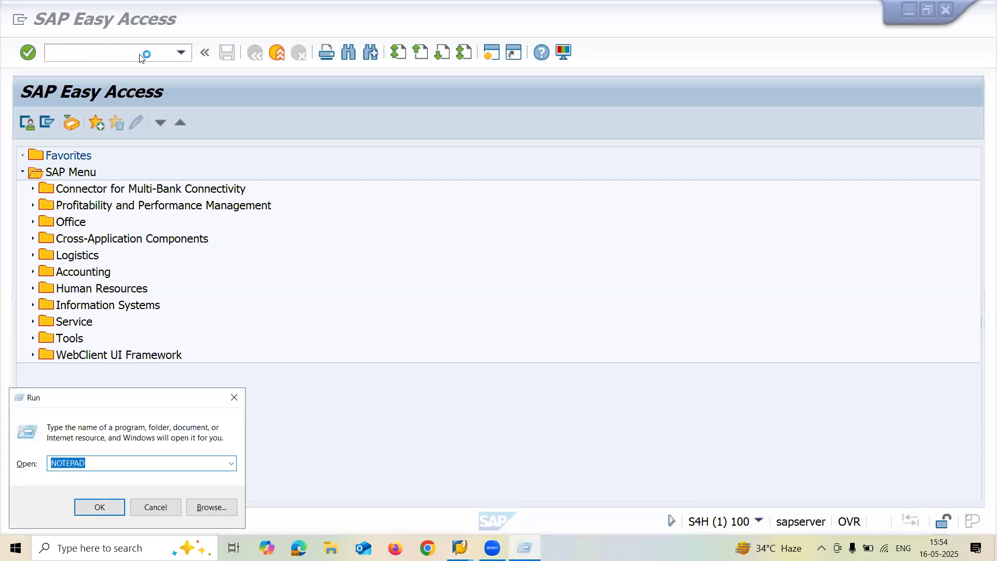
key("Return")
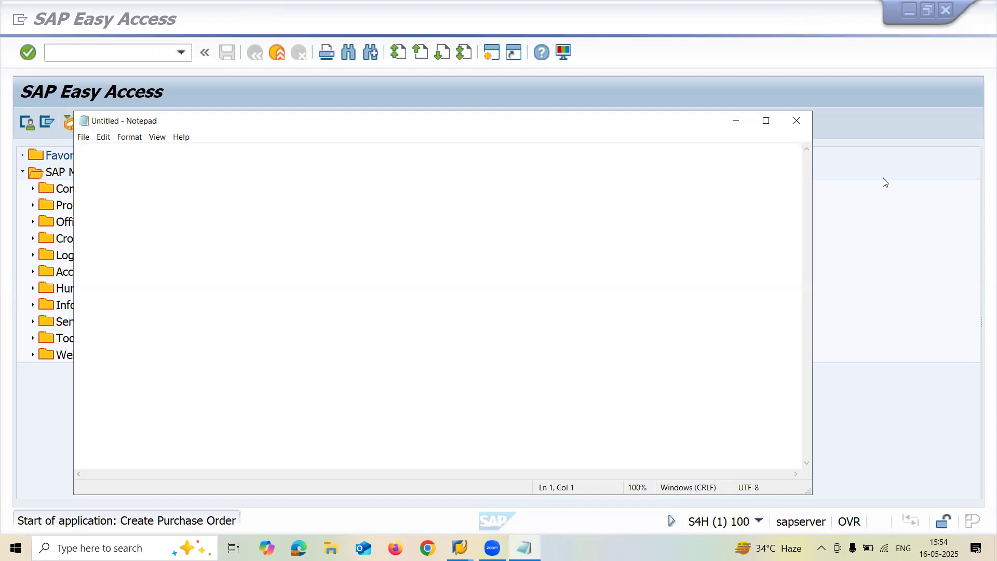
- Fill the PO header with supplier 30730, purchasing organisation FR10 and purchasing group 001
left_click(886, 181)
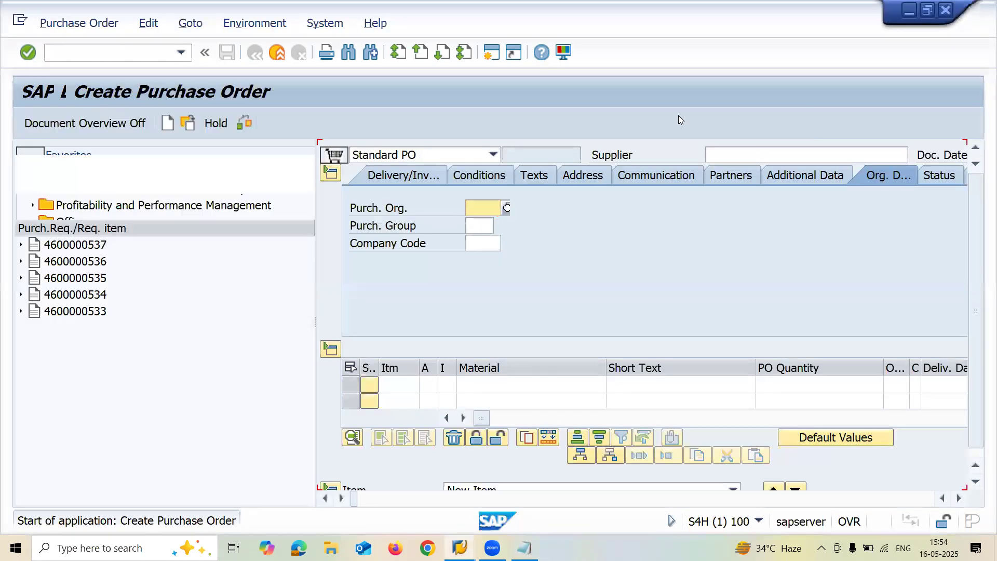
left_click(754, 152)
key("Down")
key("Return")
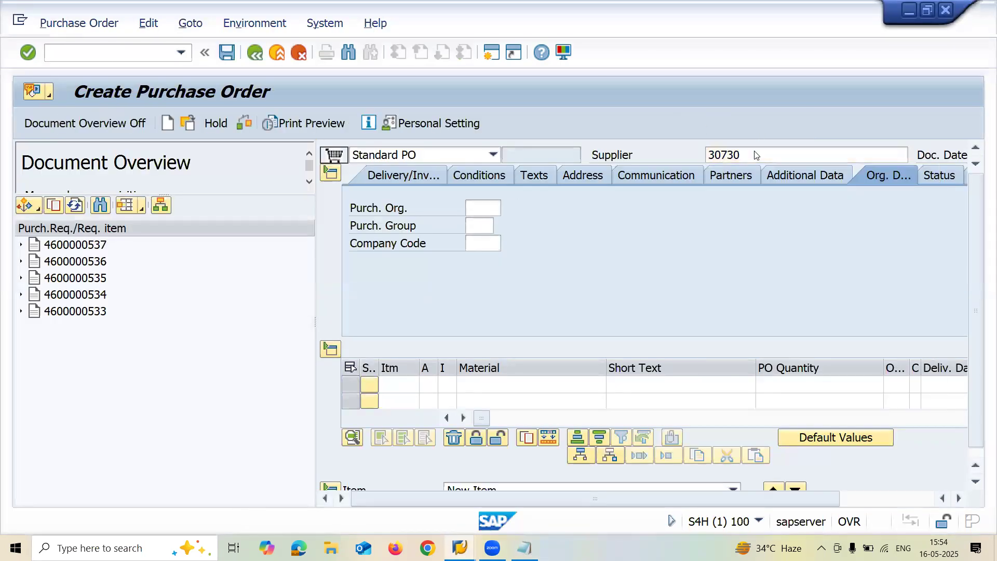
key("Down")
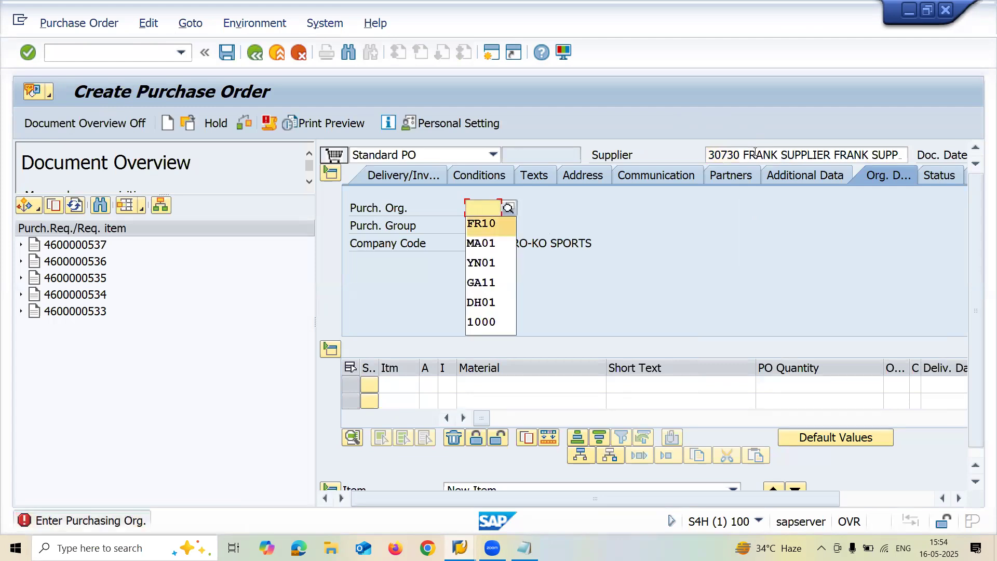
key("Return")
key("Down")
key("Return")
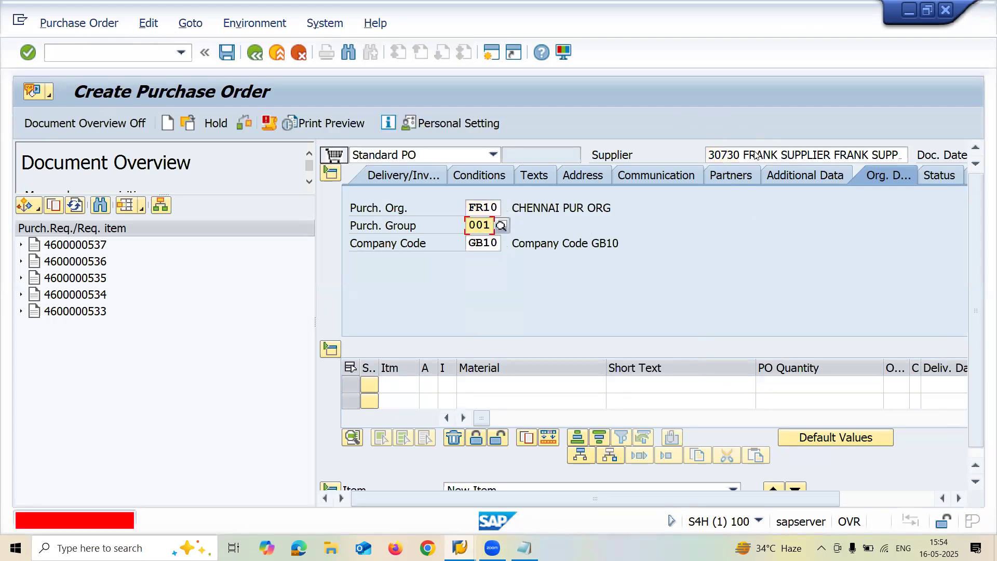
- Add item 10 for material 500020 with quantity 10
left_click(514, 384)
key("Down")
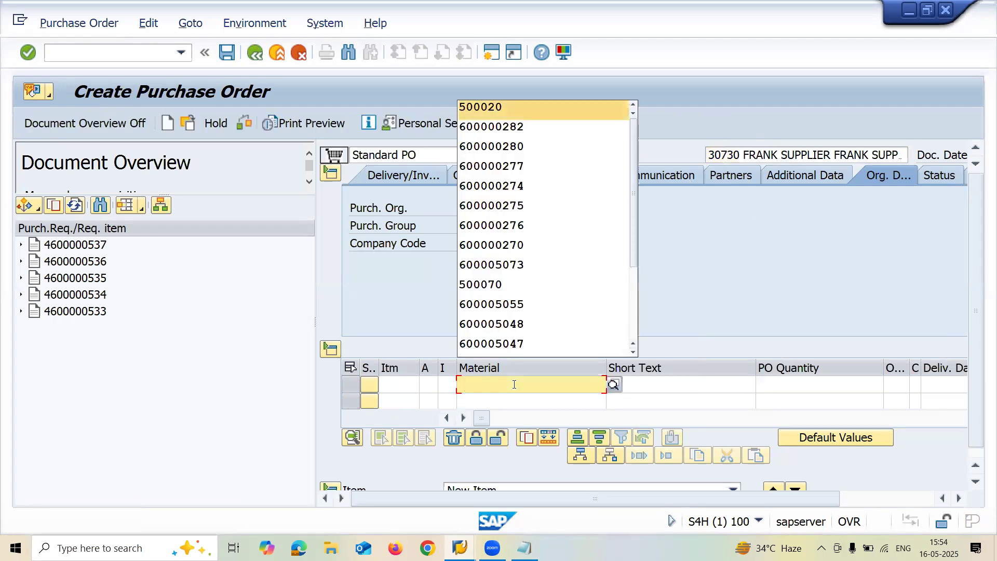
key("Return")
key("Return")
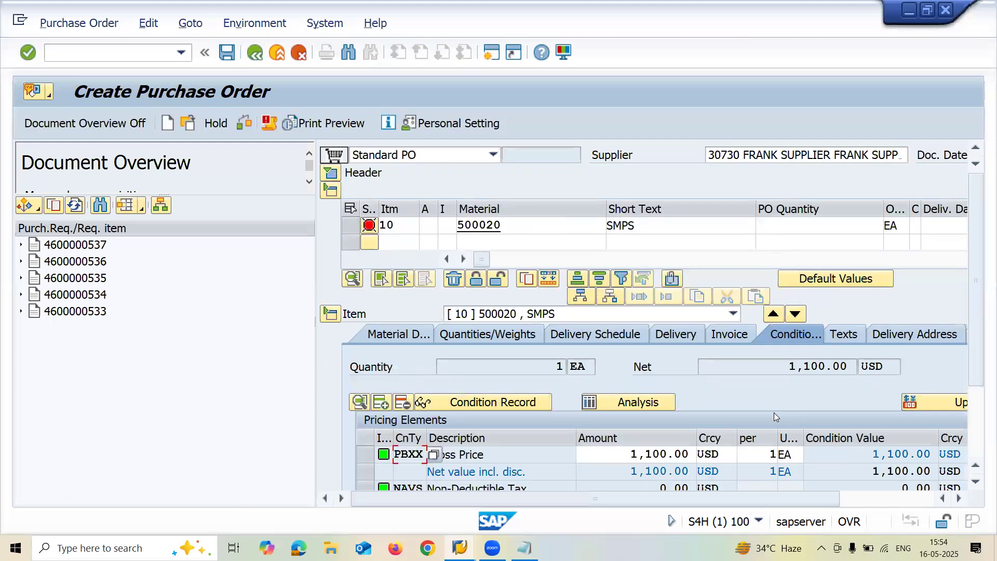
left_click(838, 230)
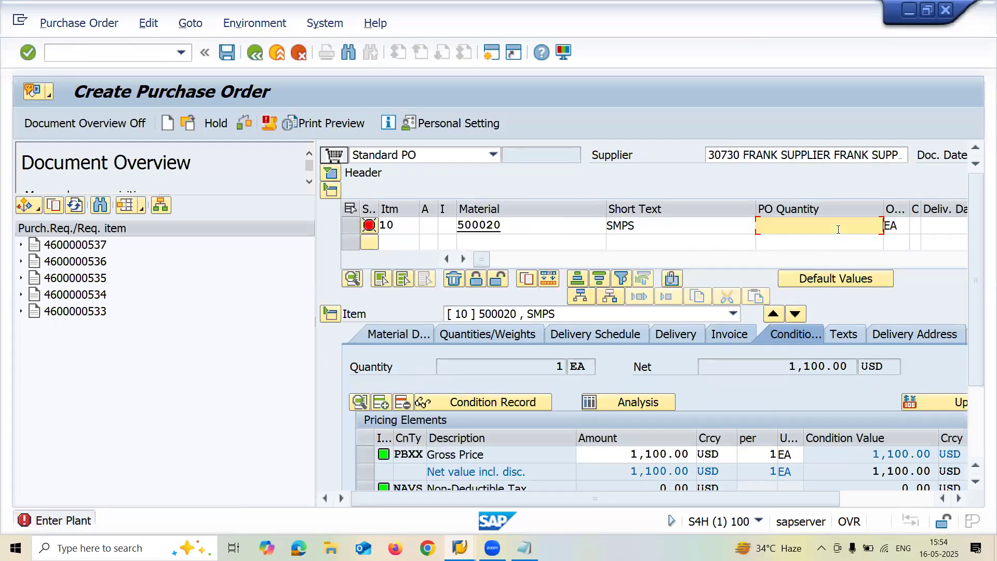
key("Return")
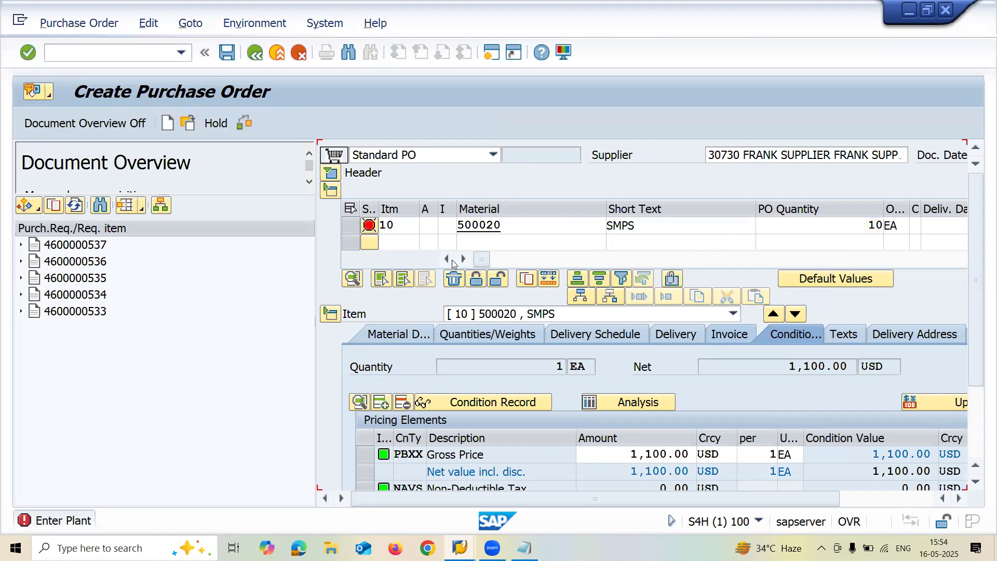
left_click(464, 258)
left_click(463, 259)
left_click(464, 258)
left_click(463, 259)
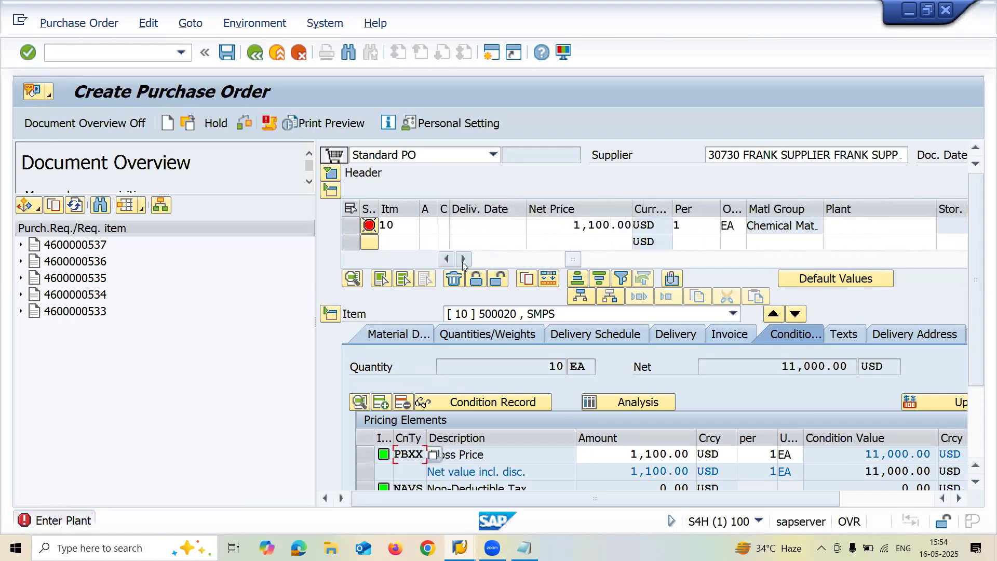
left_click(463, 259)
- Set item 10's plant to FR10 and storage location to RAW MATERIAL
left_click(833, 227)
left_click(831, 243)
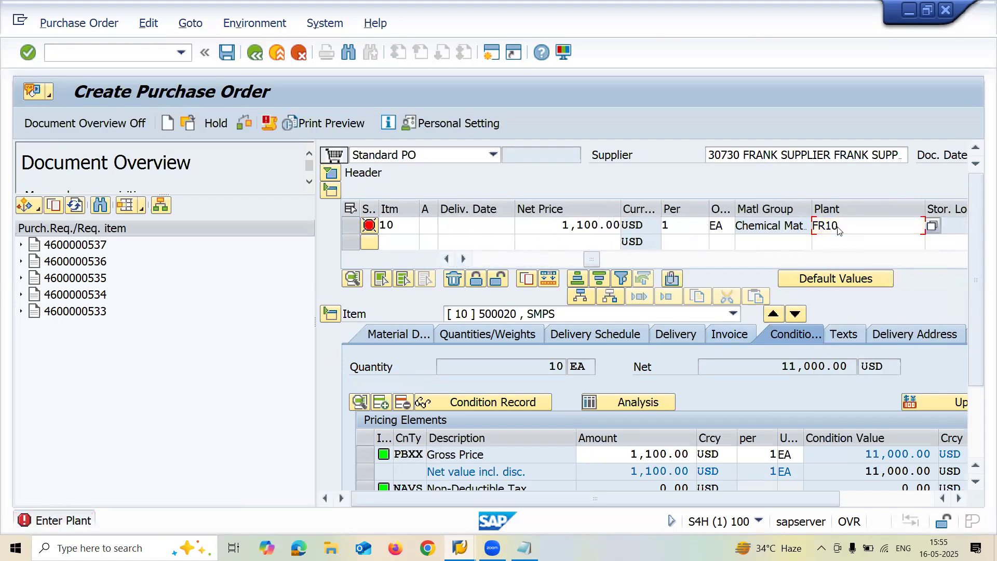
key("Return")
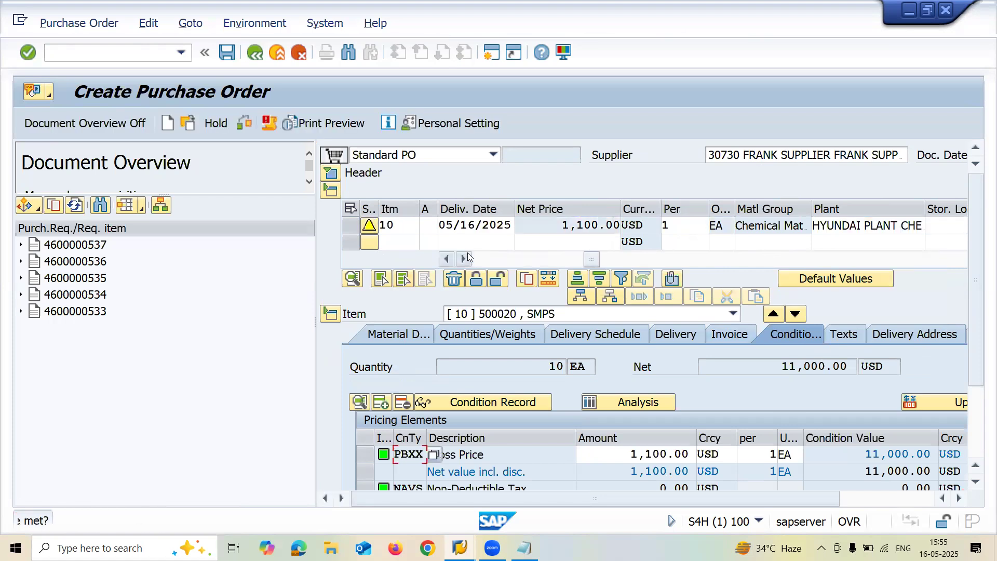
left_click(463, 259)
left_click(464, 259)
left_click(468, 257)
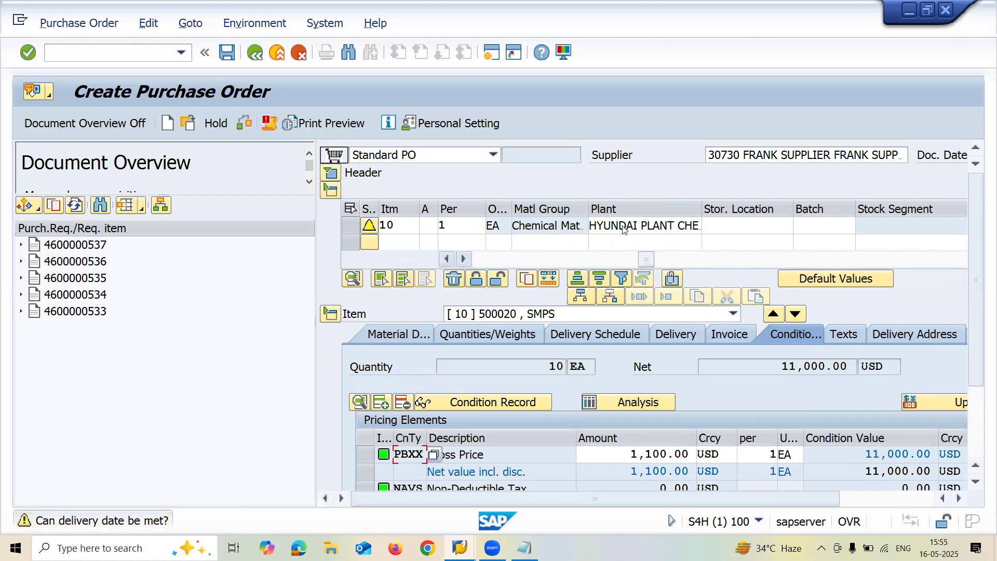
left_click(734, 227)
key("Down")
key("Return")
key("Return")
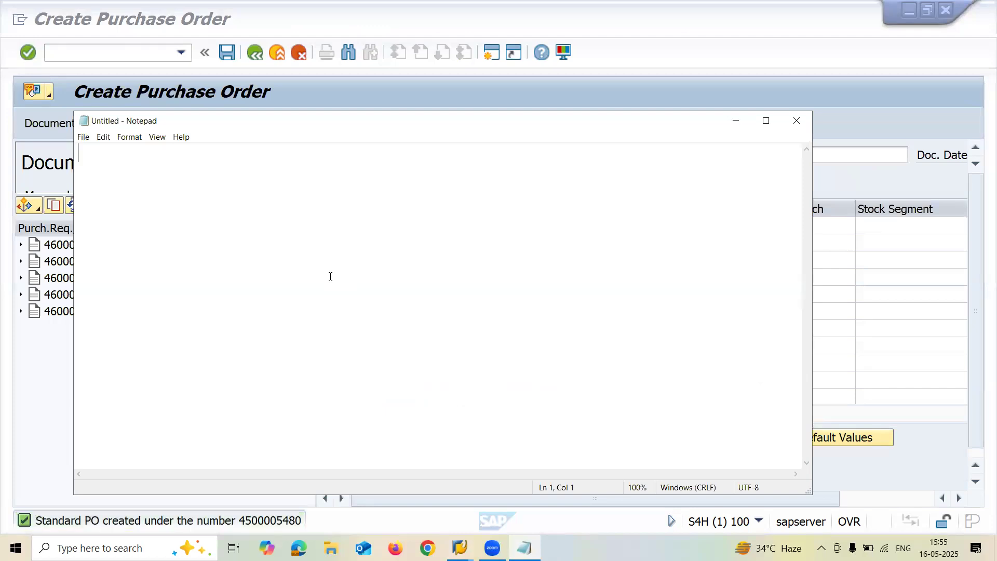
type("450000")
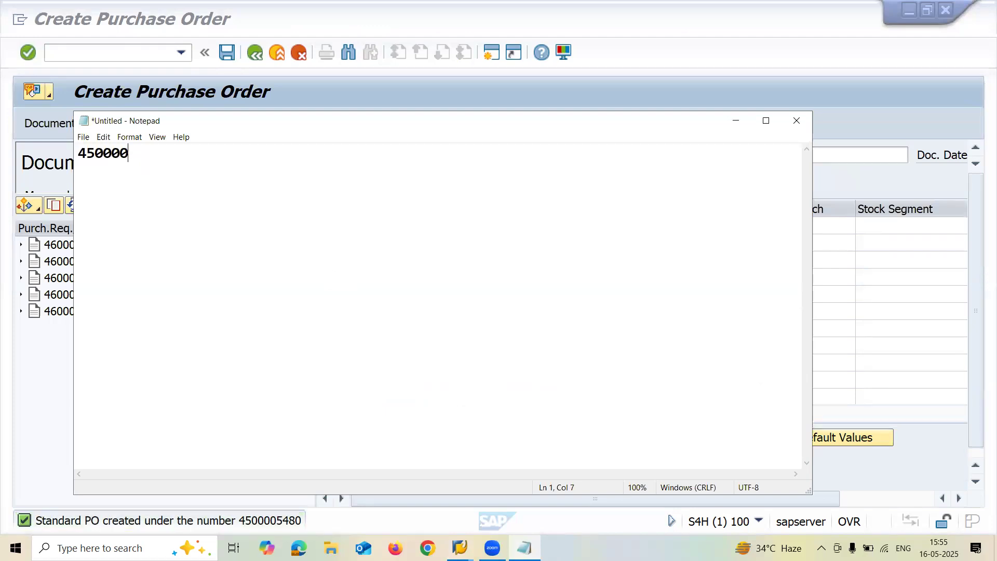
type("5480")
- Fill the new PO header with supplier 30730, purchasing organisation FR10 and group 001
key("alt+Tab")
left_click(765, 150)
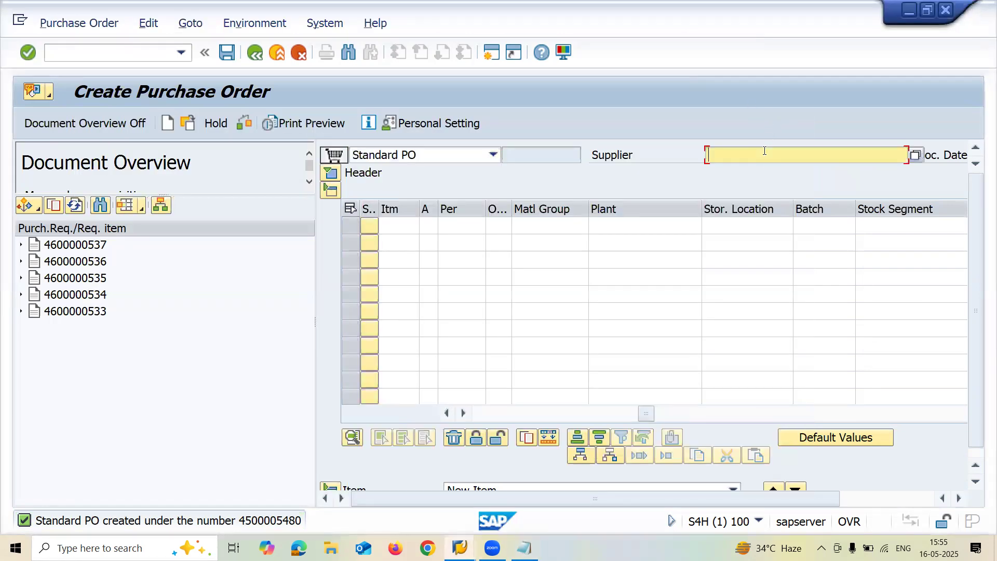
key("Down")
key("Return")
key("Return")
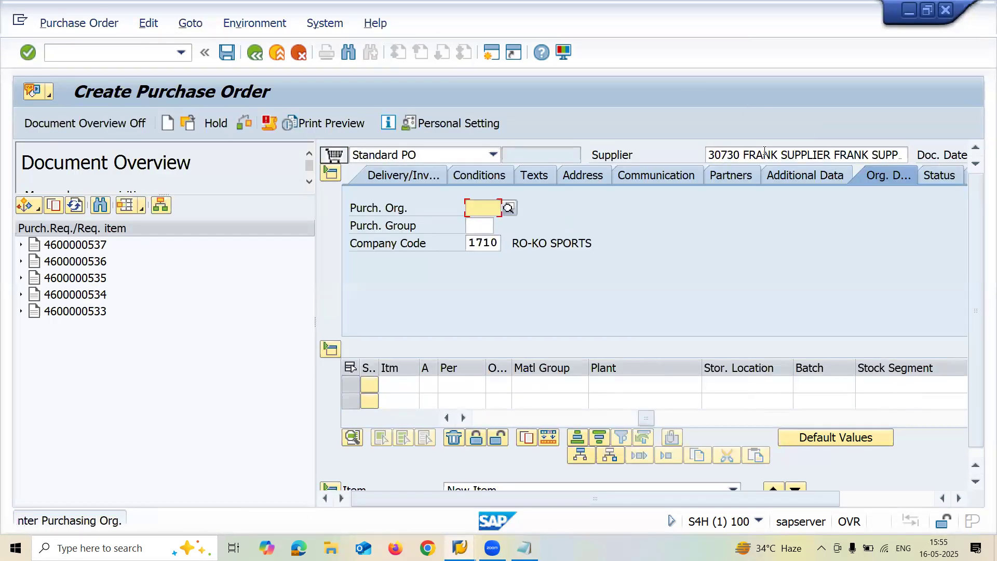
key("Down")
key("Return")
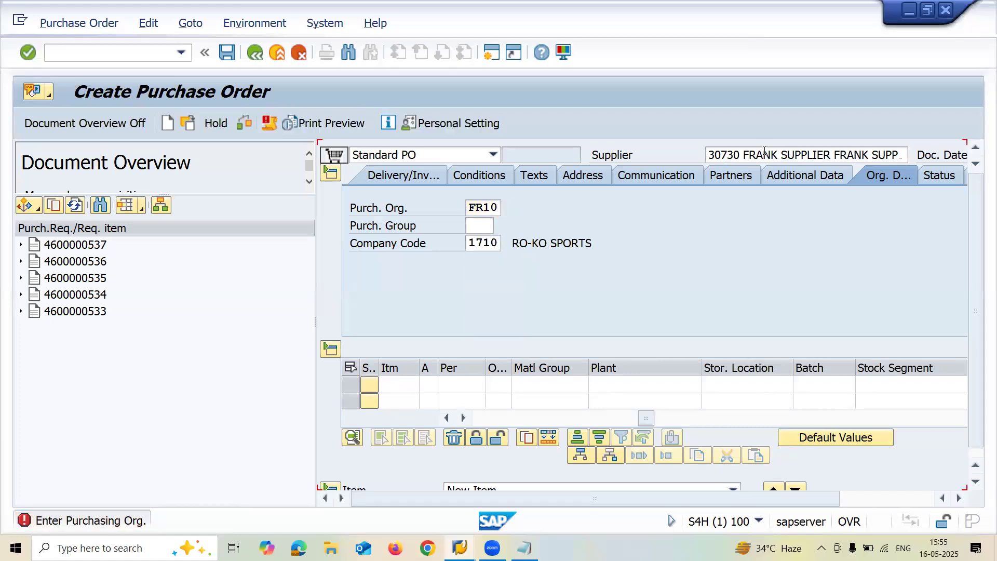
key("Return")
key("Down")
key("Down")
key("Return")
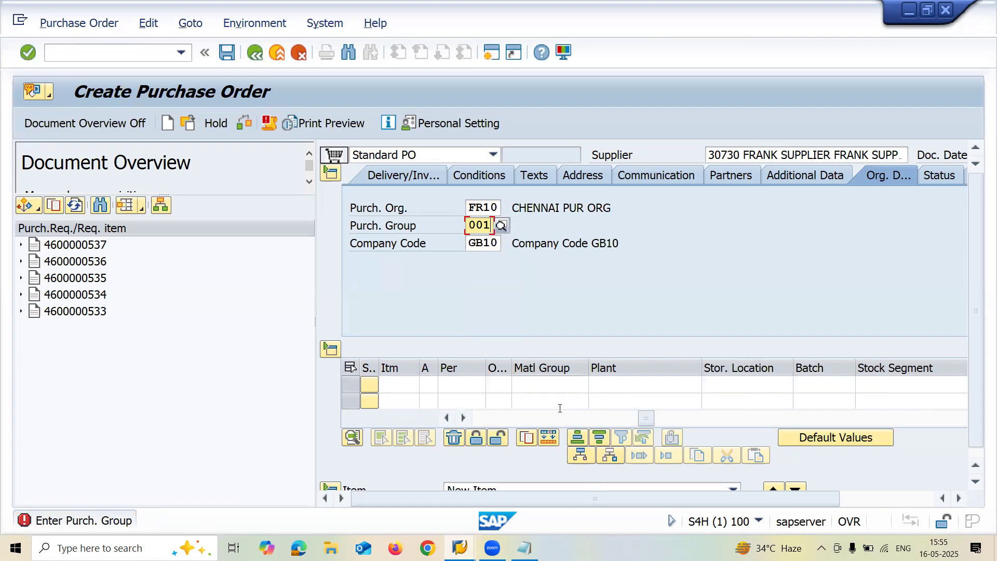
- Add item 10 for material 500020 with PO quantity 20
left_click(488, 418)
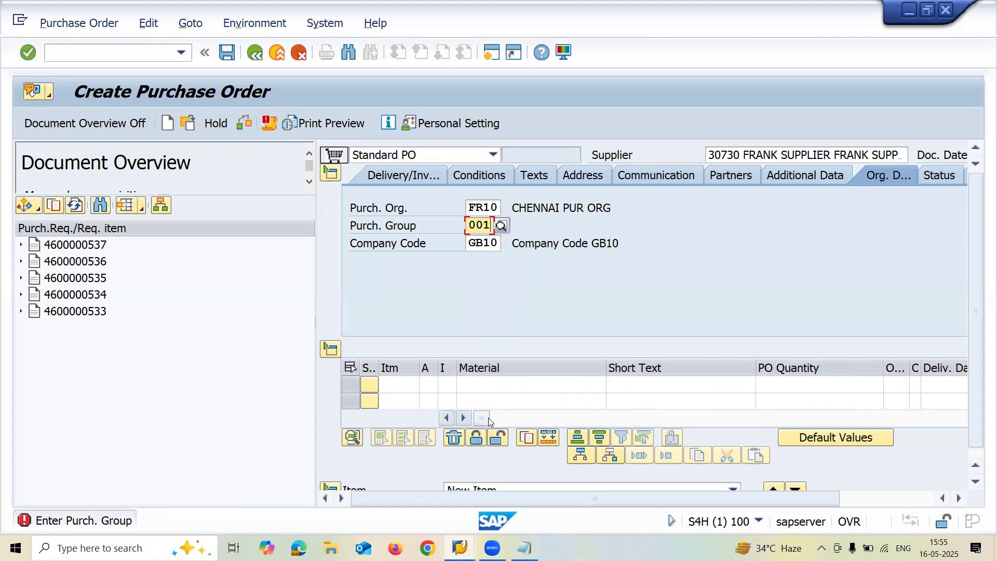
left_click(492, 391)
key("Down")
key("Return")
key("Return")
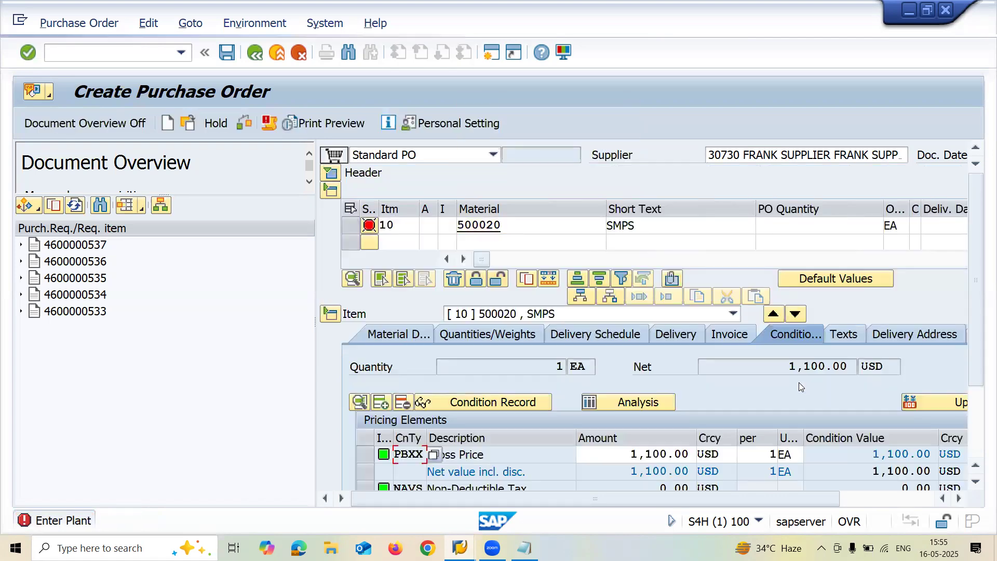
left_click(804, 222)
type("2")
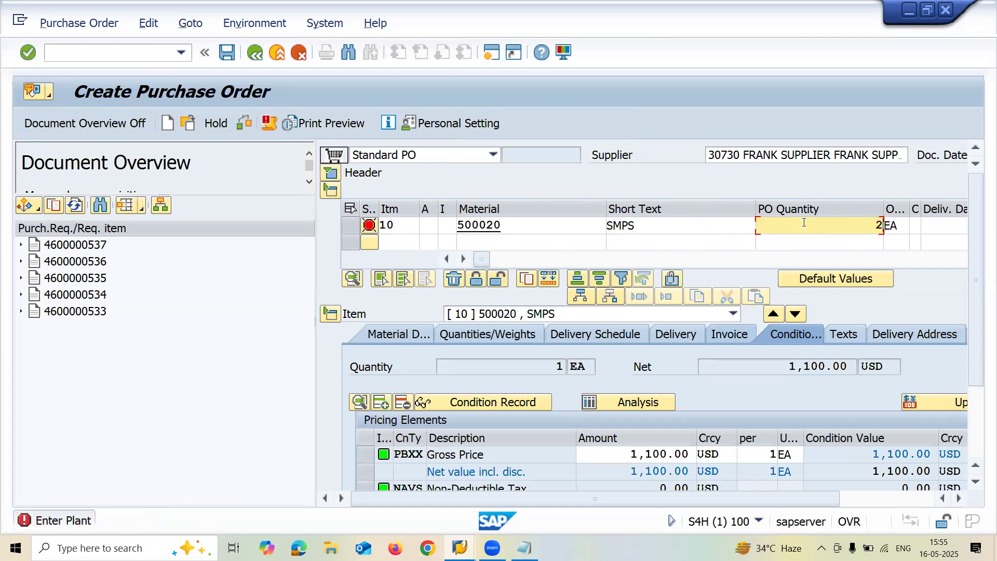
type("0")
key("Return")
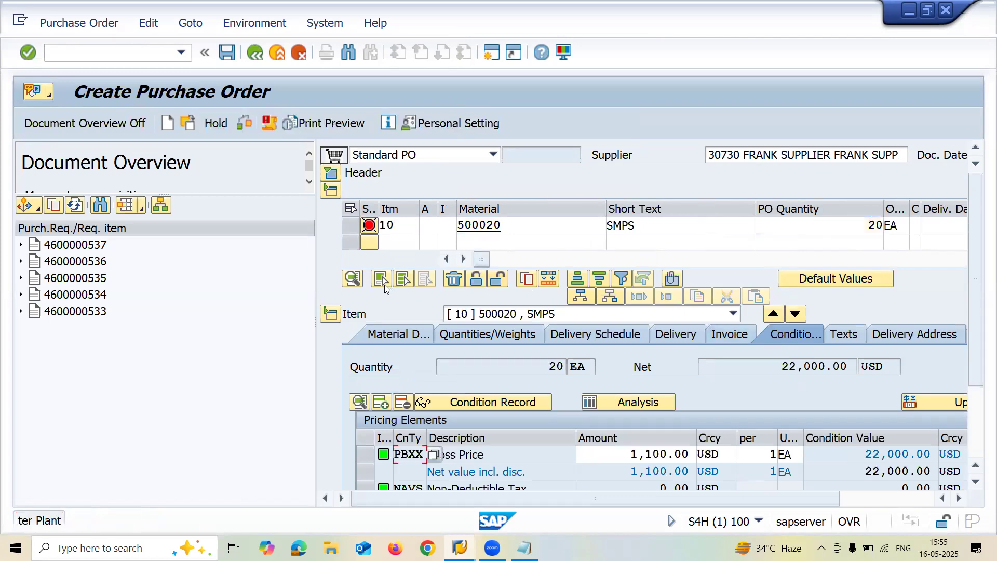
- Set item 10's plant to FR10 and the raw material storage location
left_click(466, 260)
left_click(465, 259)
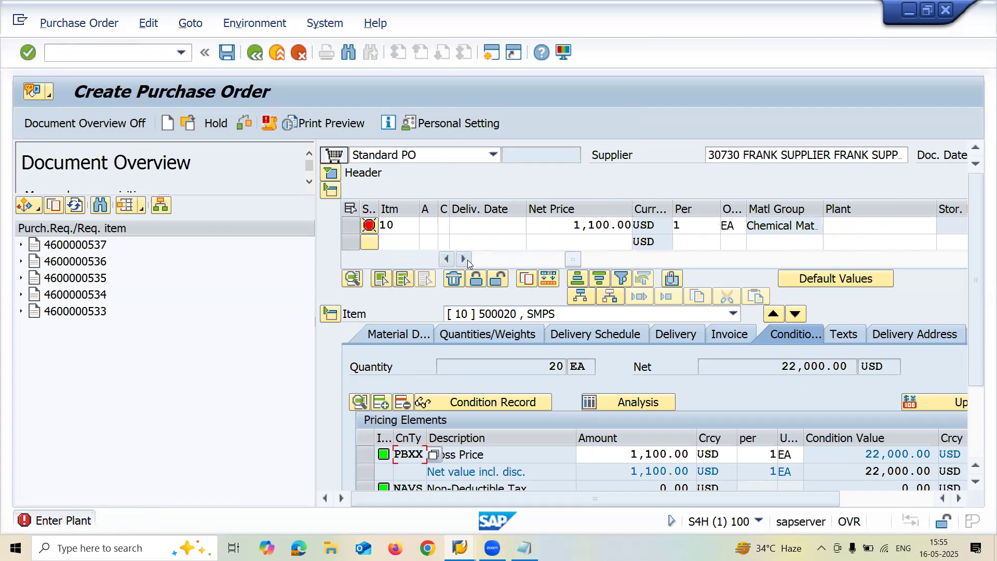
left_click(464, 259)
left_click(812, 224)
left_click(813, 242)
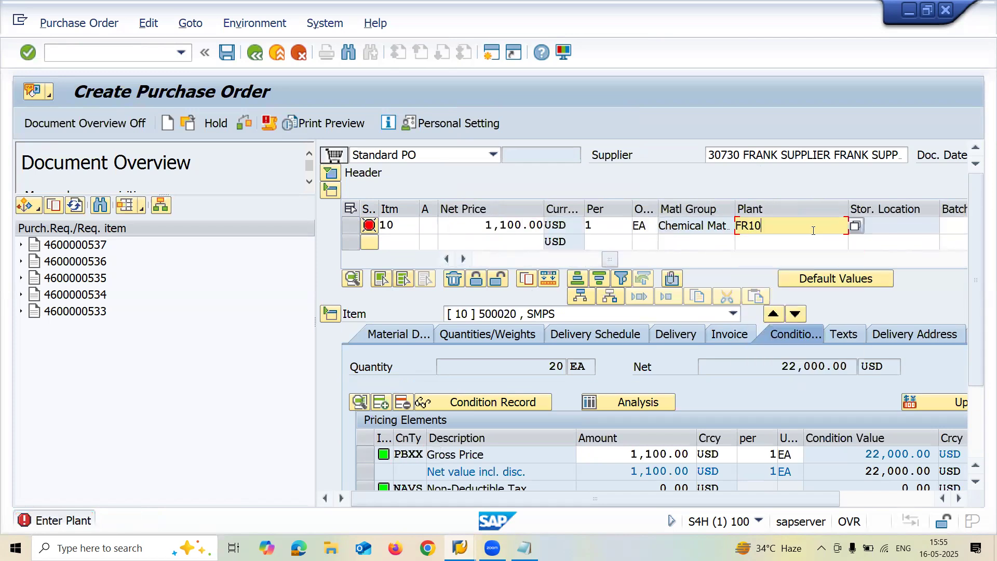
key("Return")
left_click(885, 227)
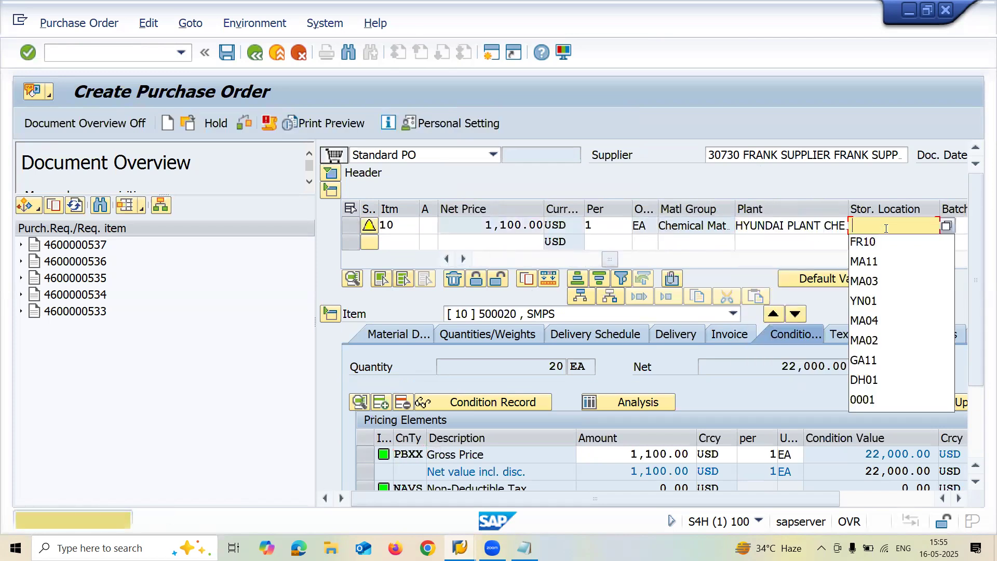
left_click(886, 242)
key("Return")
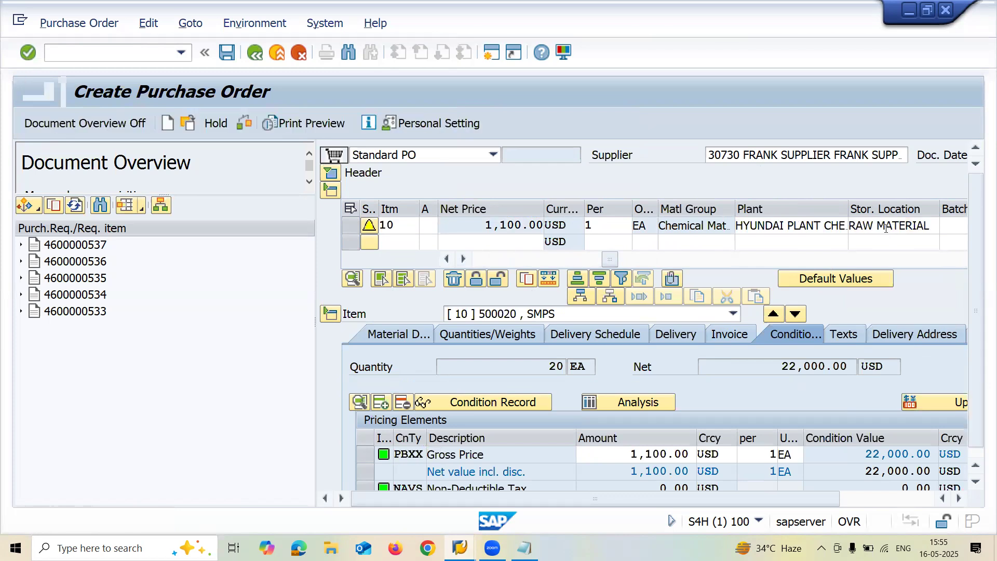
key("alt+Tab")
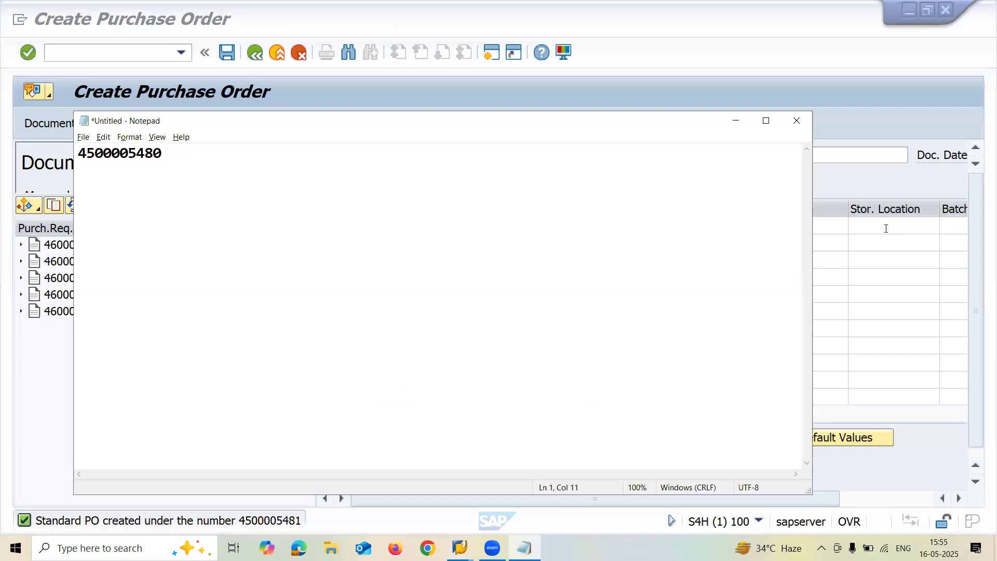
key("shift+Home")
key("ctrl+c")
key("End")
key("Return")
key("ctrl+v")
key("BackSpace")
type("1")
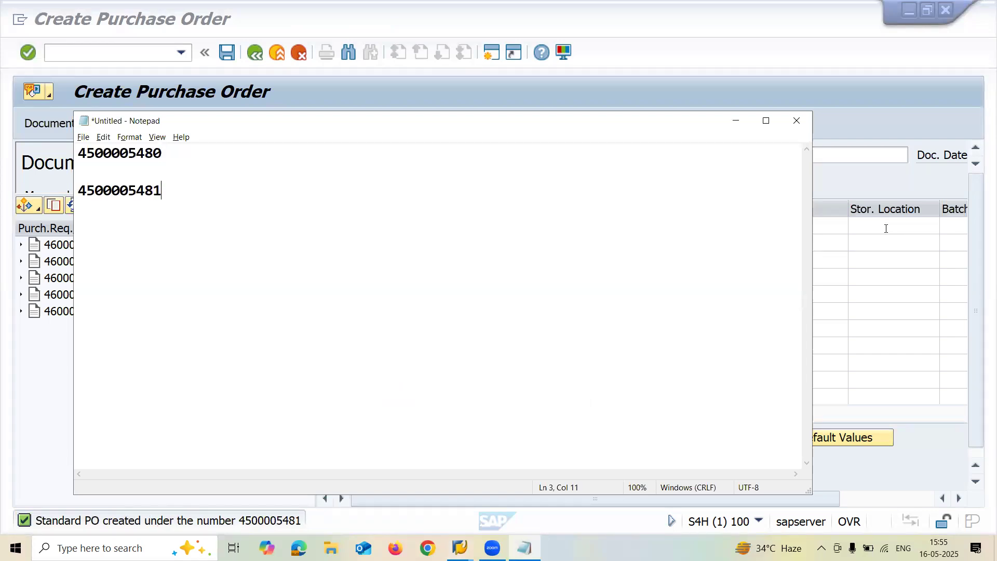
double_click(136, 151)
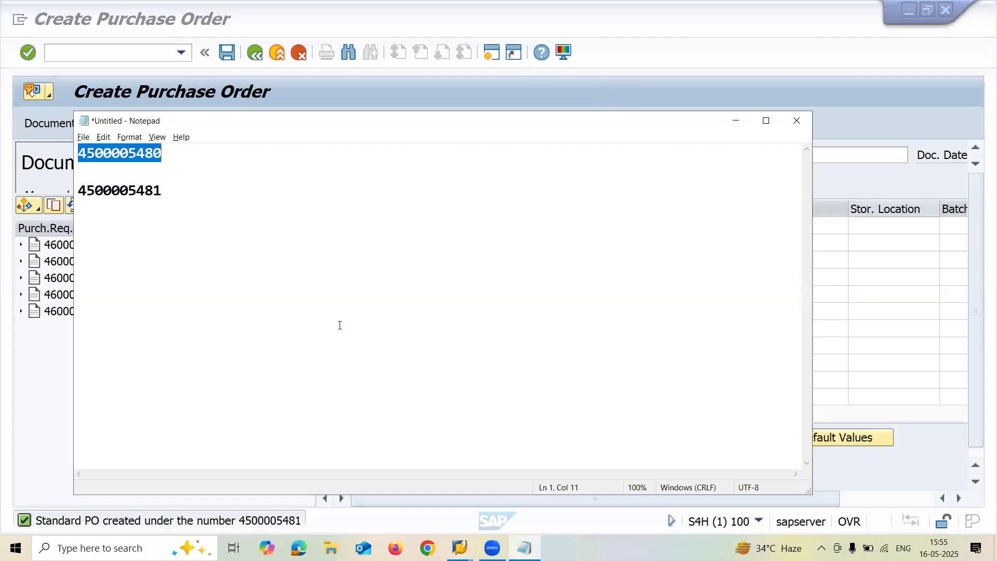
mouse_move(459, 547)
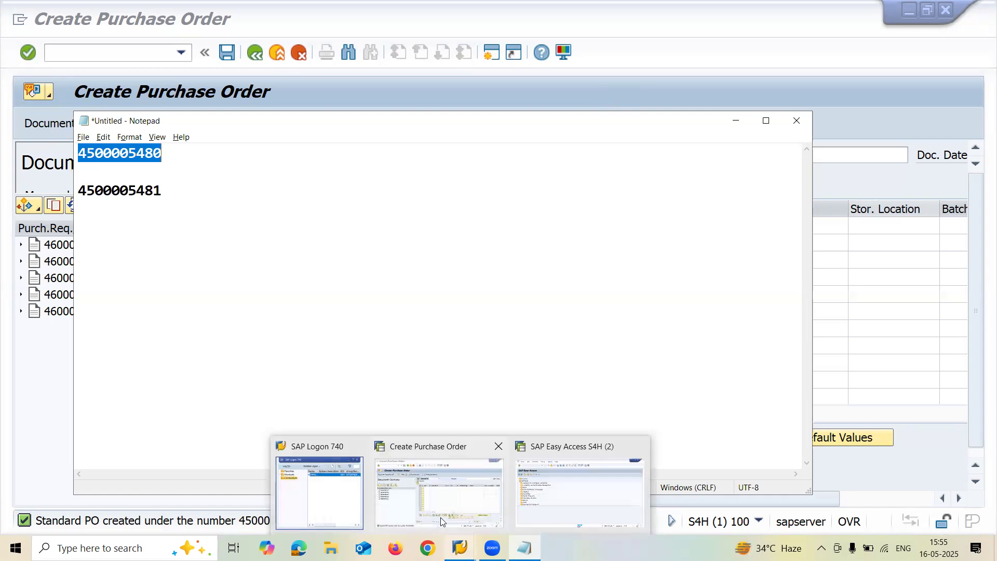
double_click(109, 155)
key("ctrl+c")
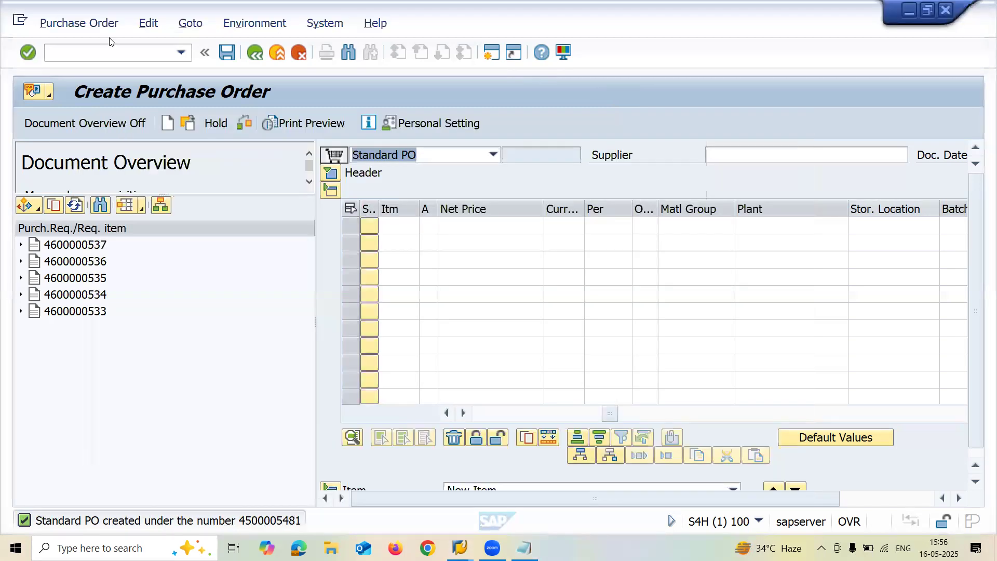
left_click(110, 58)
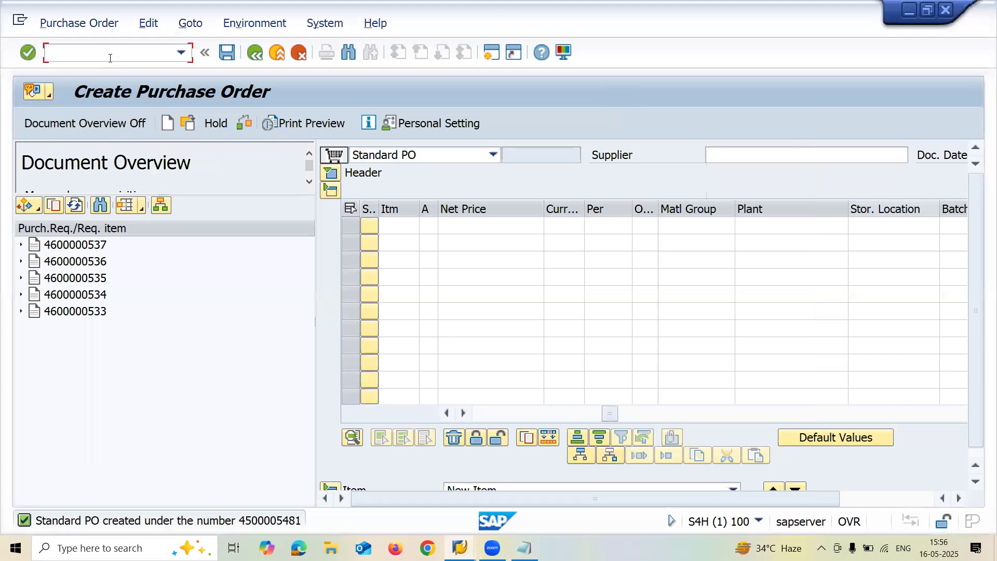
type("/NME21N")
key("Return")
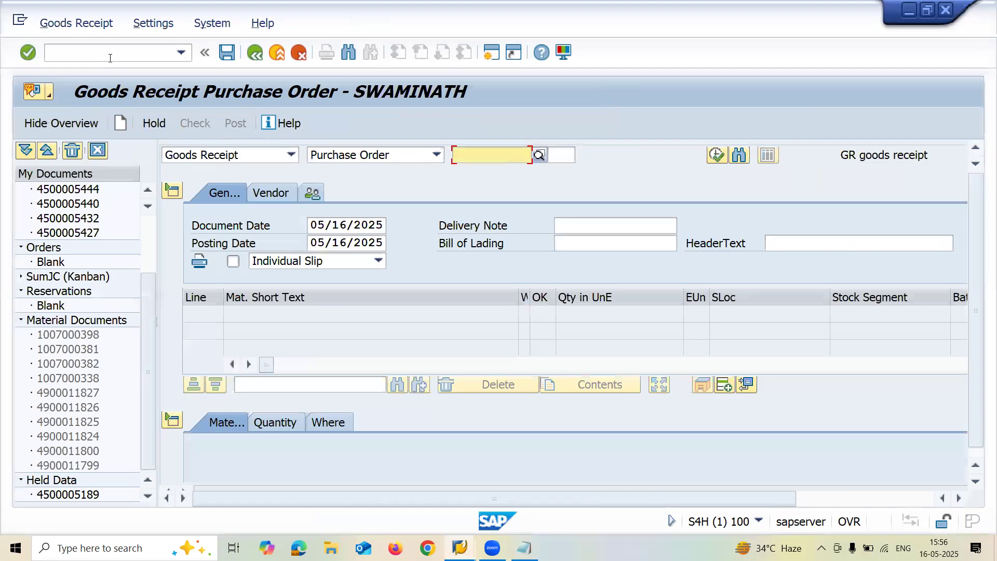
key("ctrl+v")
key("Return")
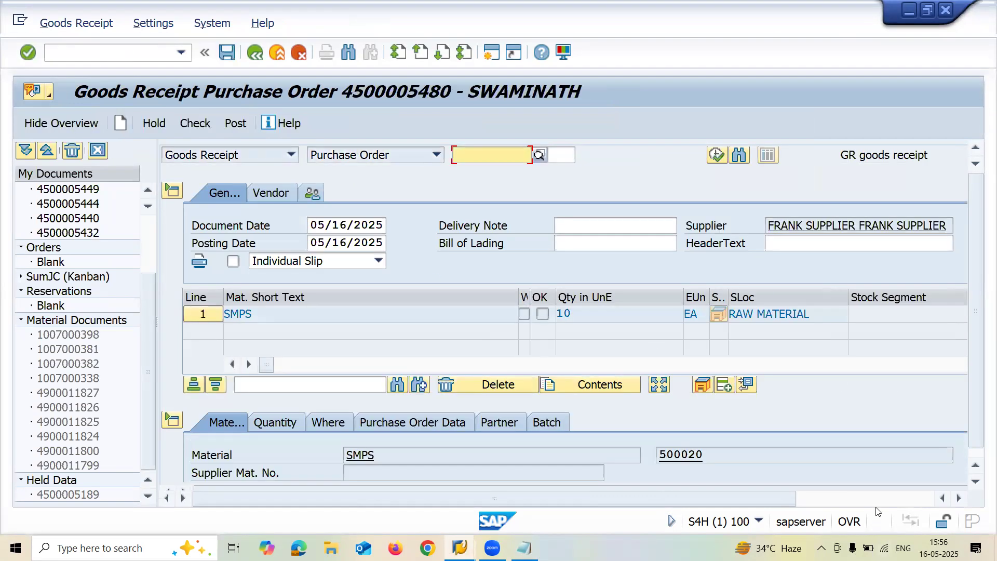
- Mark receipt line 1 as Item OK and post the 10 EA goods receipt
scroll(929, 411, "right", 3)
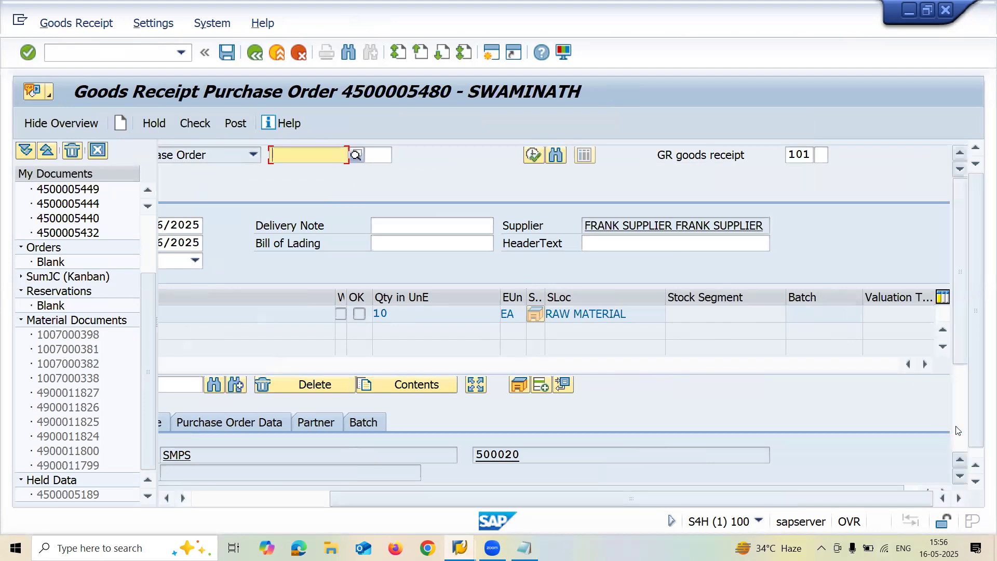
scroll(956, 425, "down", 3)
left_click(216, 503)
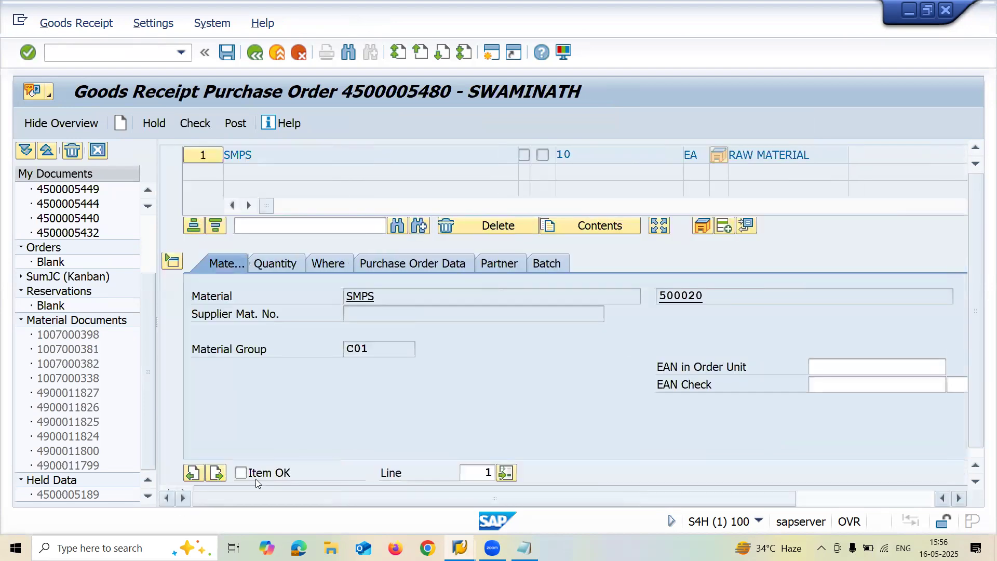
left_click(255, 474)
key("ctrl+s")
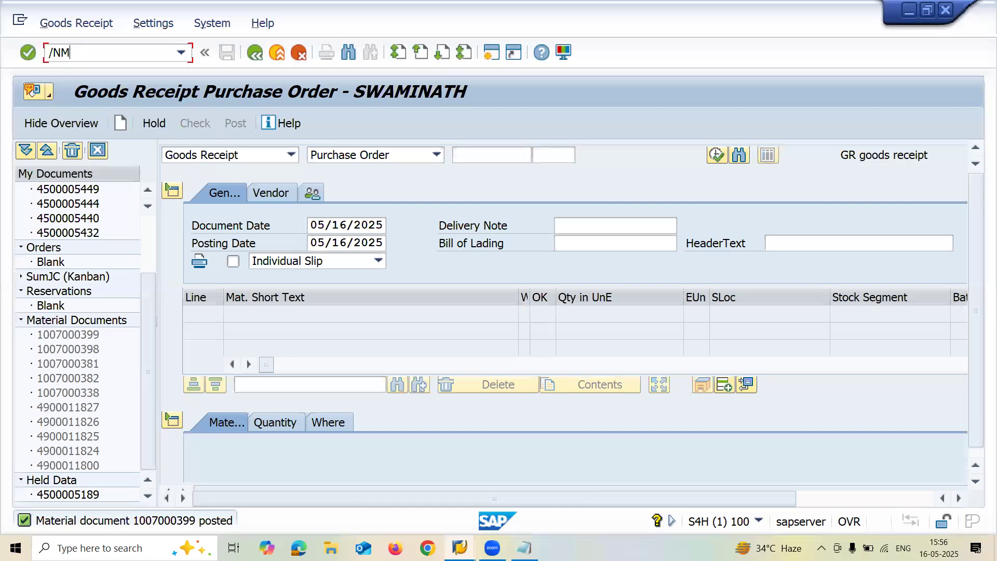
type("/NMIRO")
key("Return")
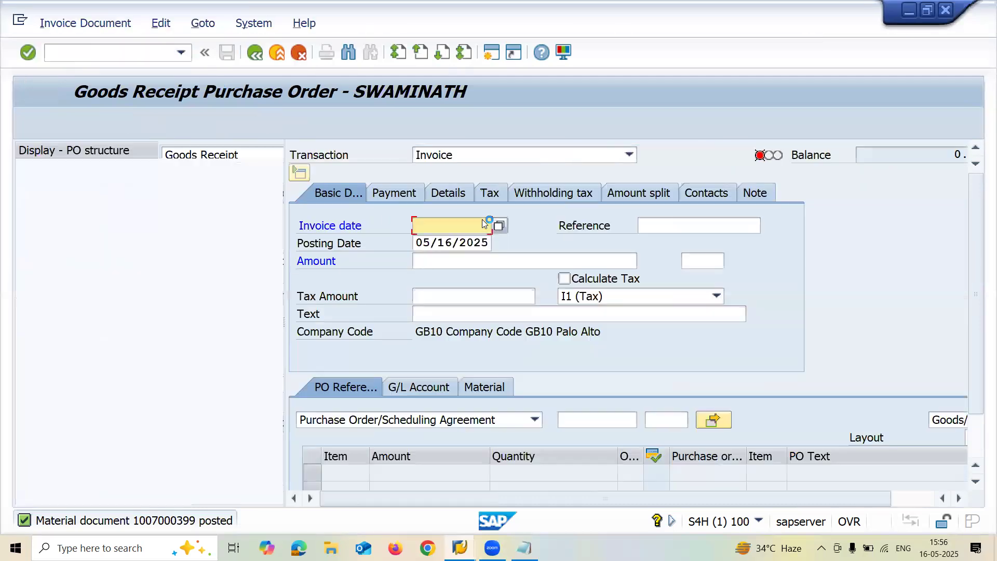
left_click(482, 225)
left_click(447, 239)
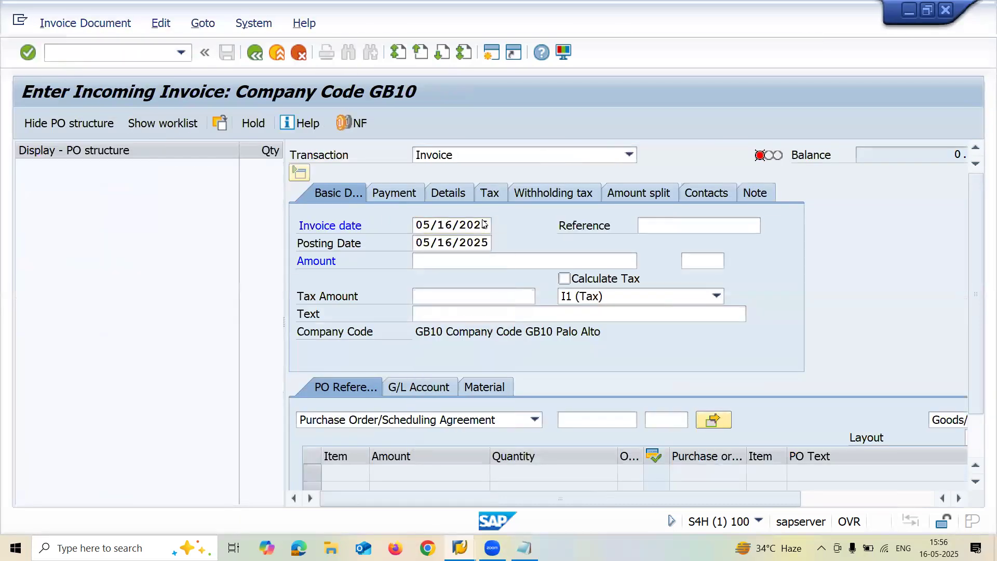
left_click(614, 280)
left_click(586, 421)
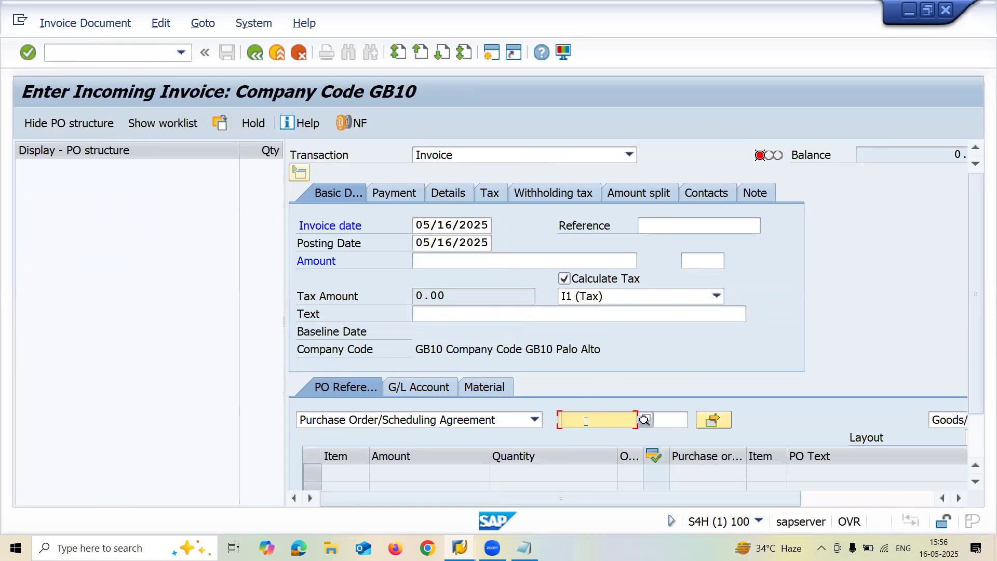
key("ctrl+v")
key("Return")
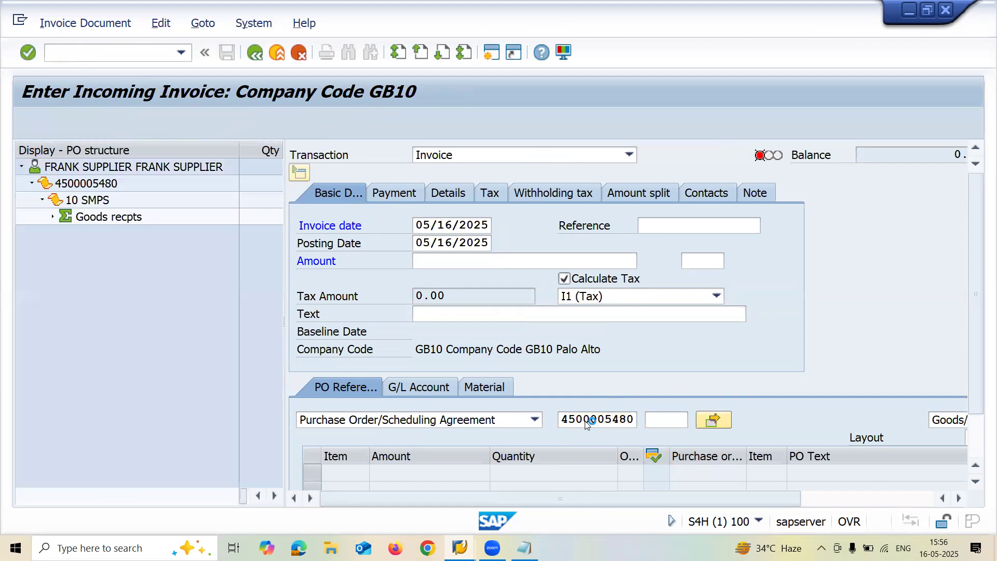
- Enter an invoice amount of 12980 so the invoice balances
left_click(533, 259)
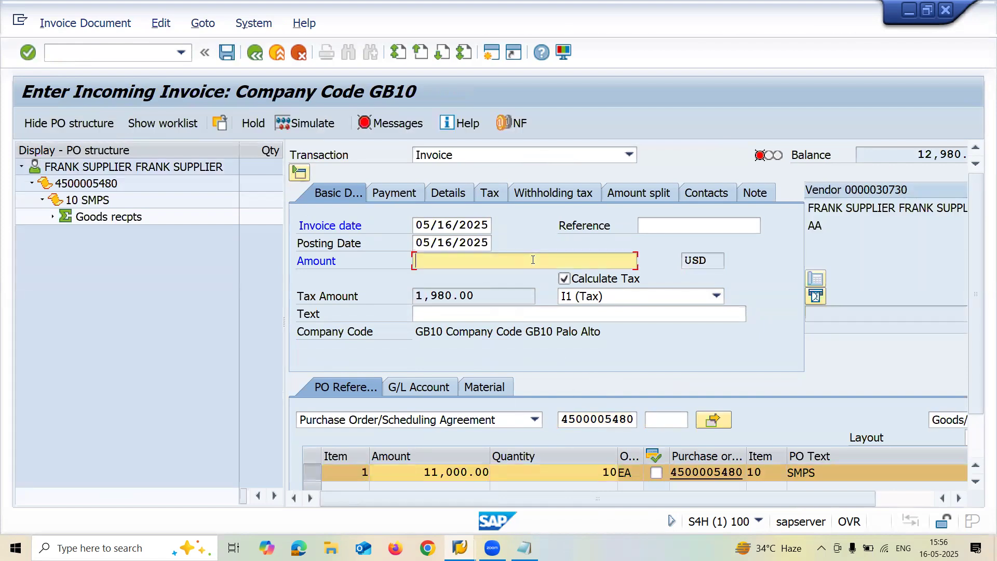
type("12980")
left_click(909, 150)
key("shift+Right")
key("shift+Right")
key("shift+Right")
key("shift+Right")
key("shift+Right")
key("shift+Right")
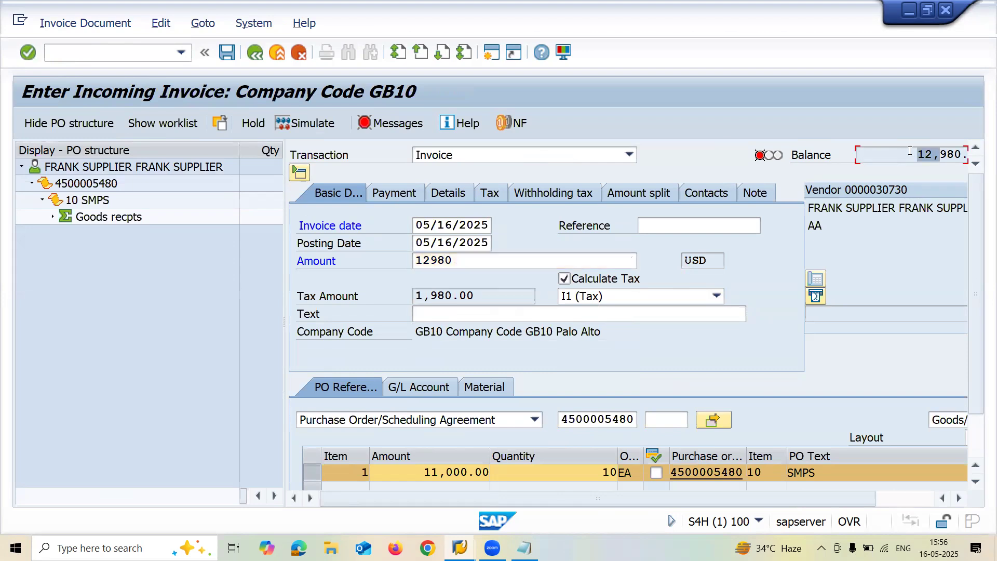
left_click(564, 265)
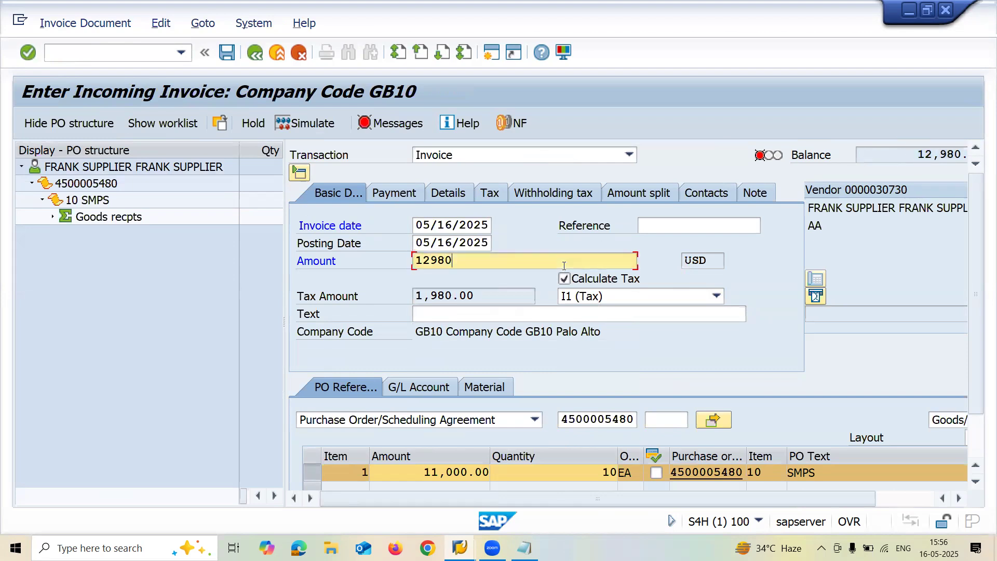
key("Return")
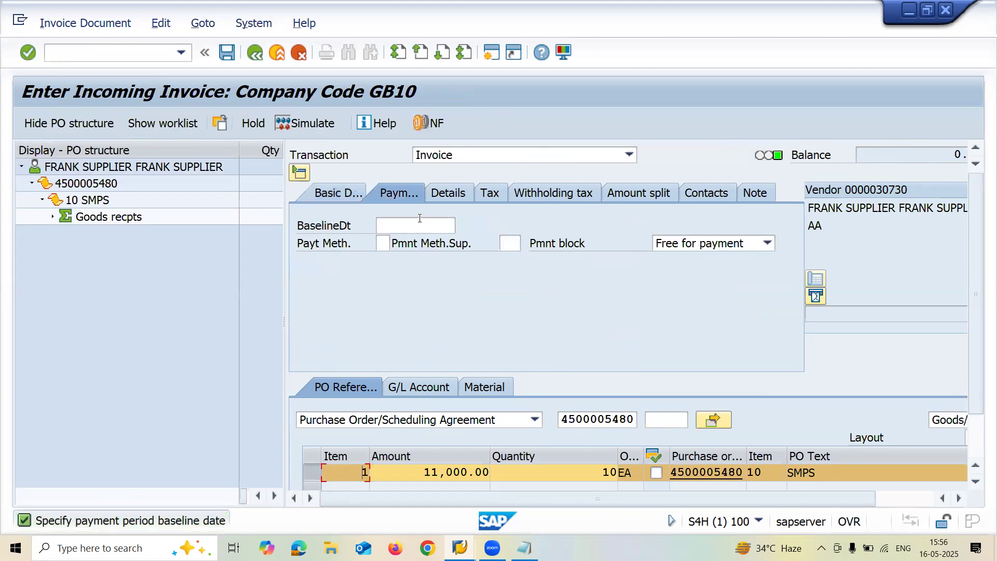
- Set the baseline date to 05/27/2025 and post the invoice
left_click(420, 224)
type("05/27/2025")
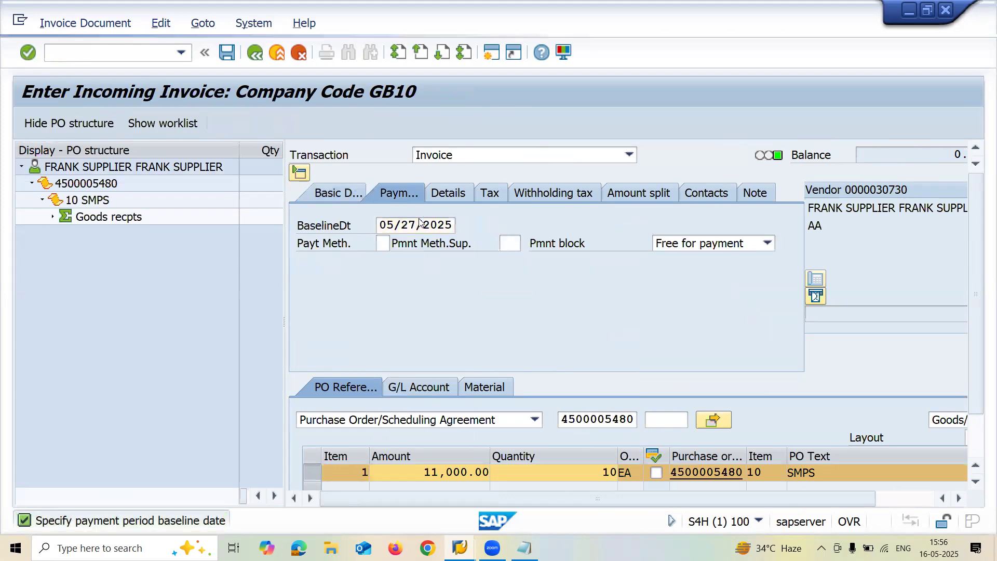
key("Return")
key("ctrl+s")
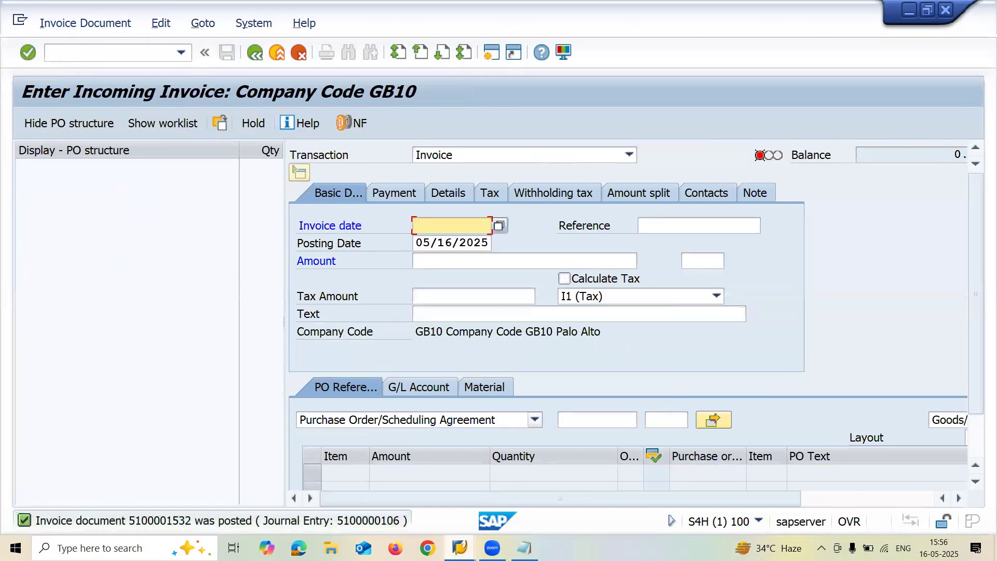
- Bring SAP Easy Access to the front and run transaction ME2N
mouse_move(459, 548)
left_click(555, 504)
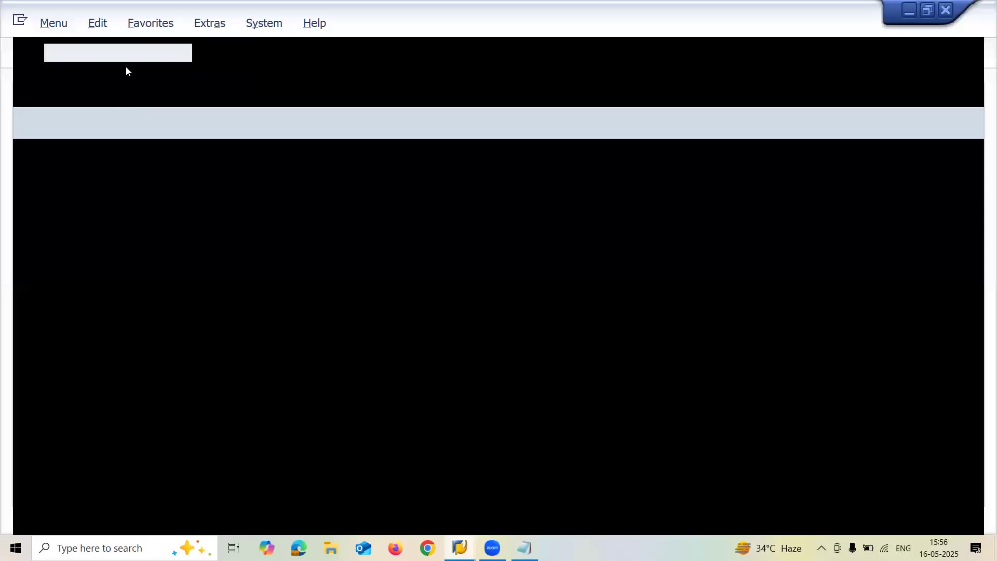
type("ME2N")
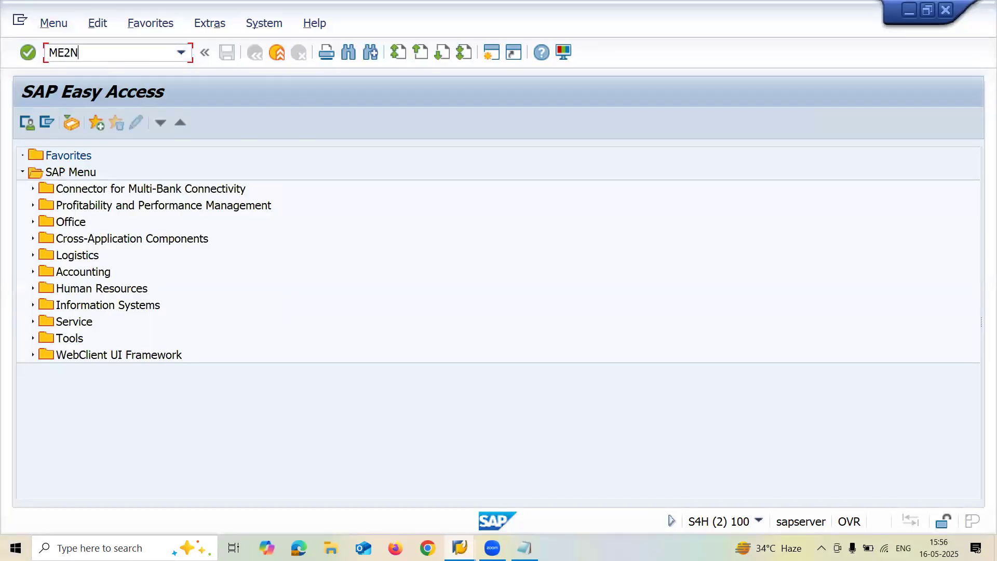
key("Return")
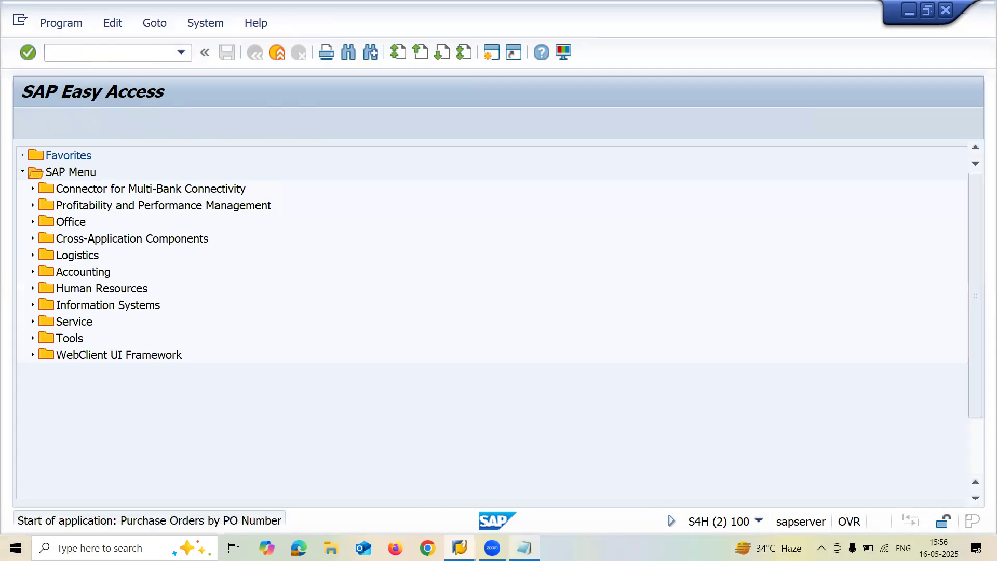
key("alt+Tab")
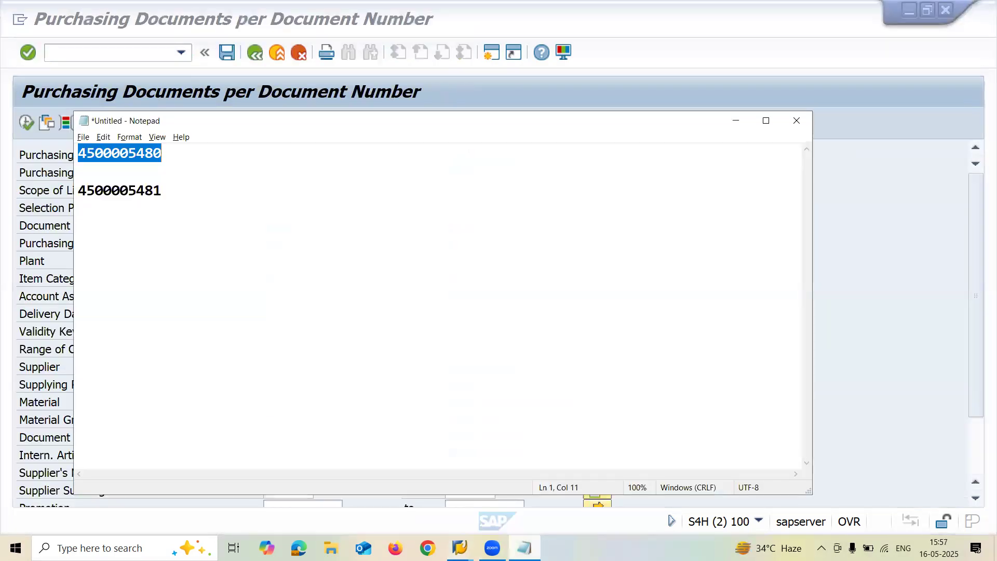
key("alt+Tab")
left_click(289, 156)
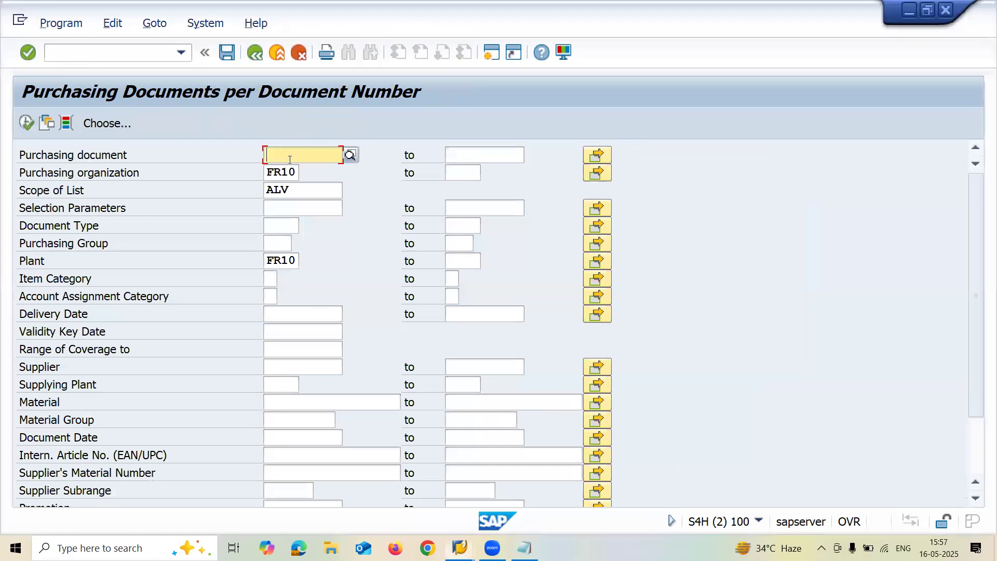
key("ctrl+v")
key("alt+Tab")
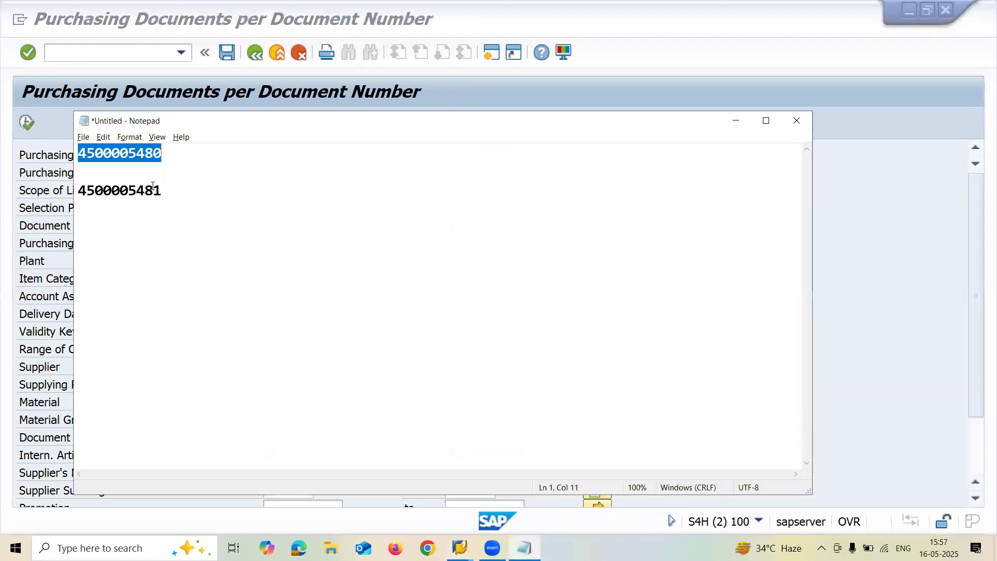
double_click(130, 191)
key("ctrl+c")
key("alt+Tab")
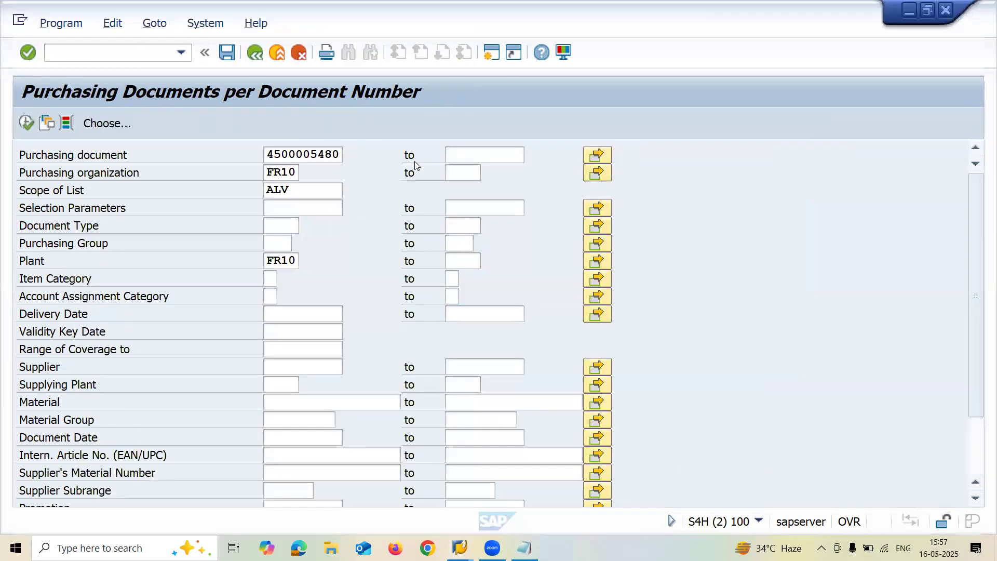
left_click(471, 154)
key("ctrl+v")
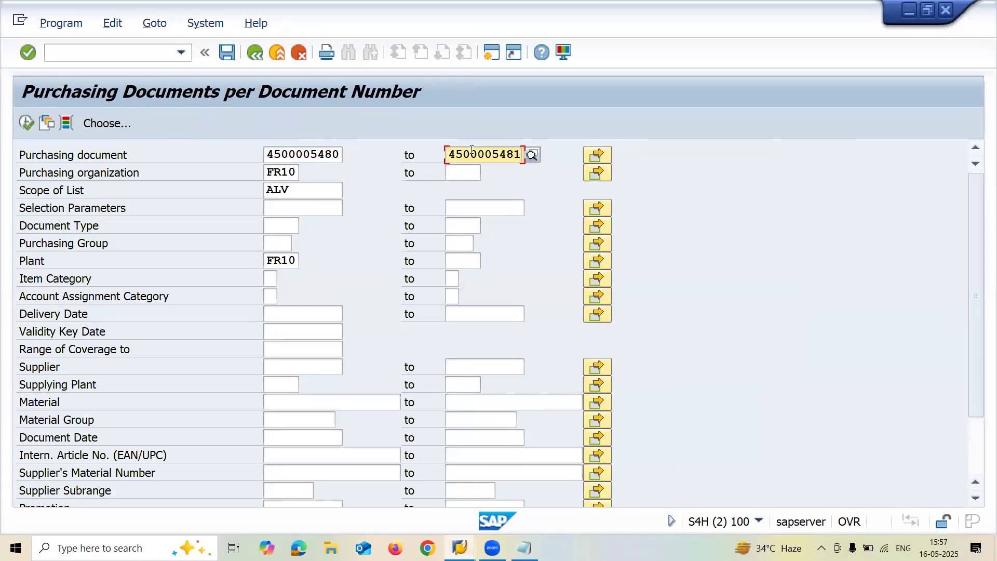
left_click(23, 123)
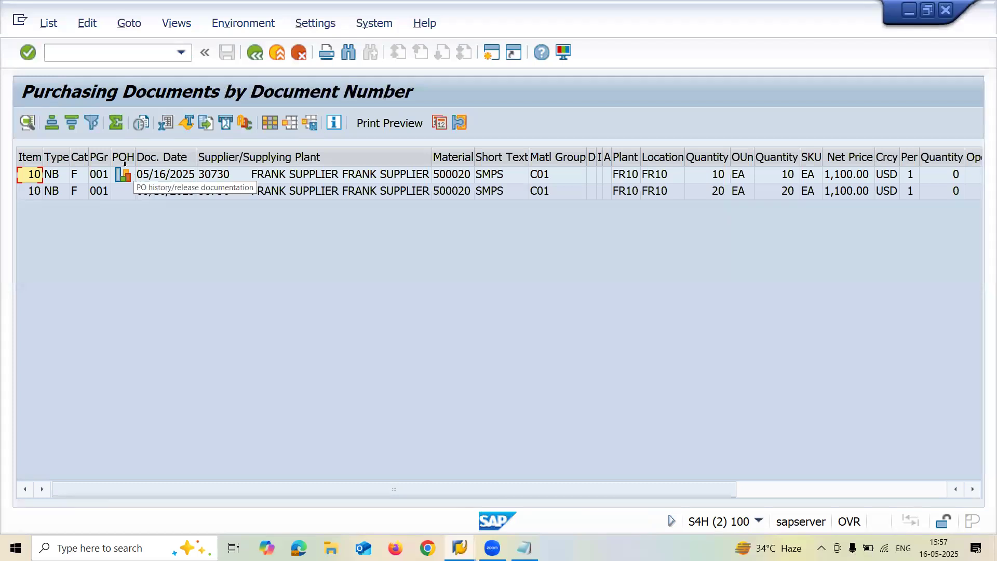
left_click(124, 192)
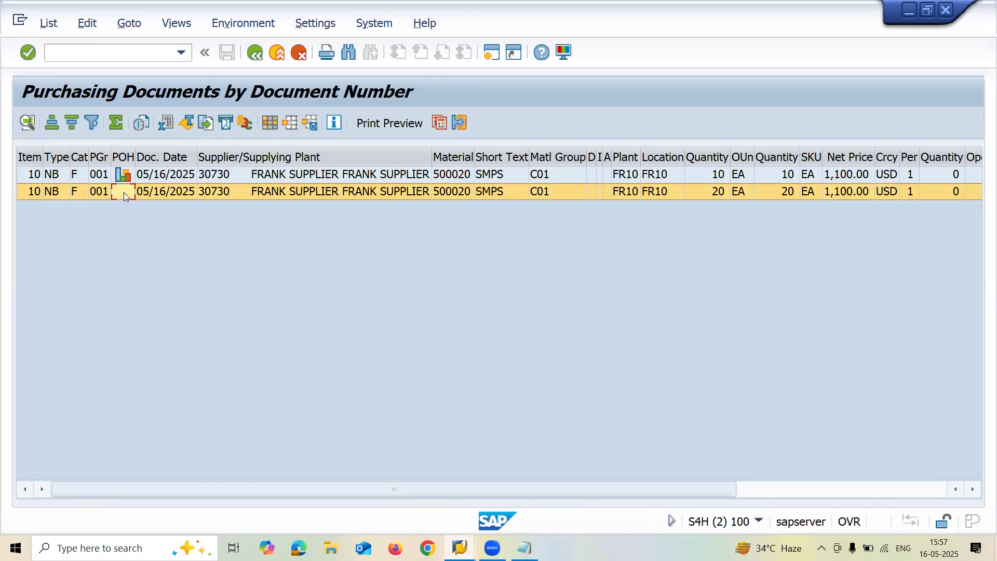
left_click(973, 490)
left_click(973, 490)
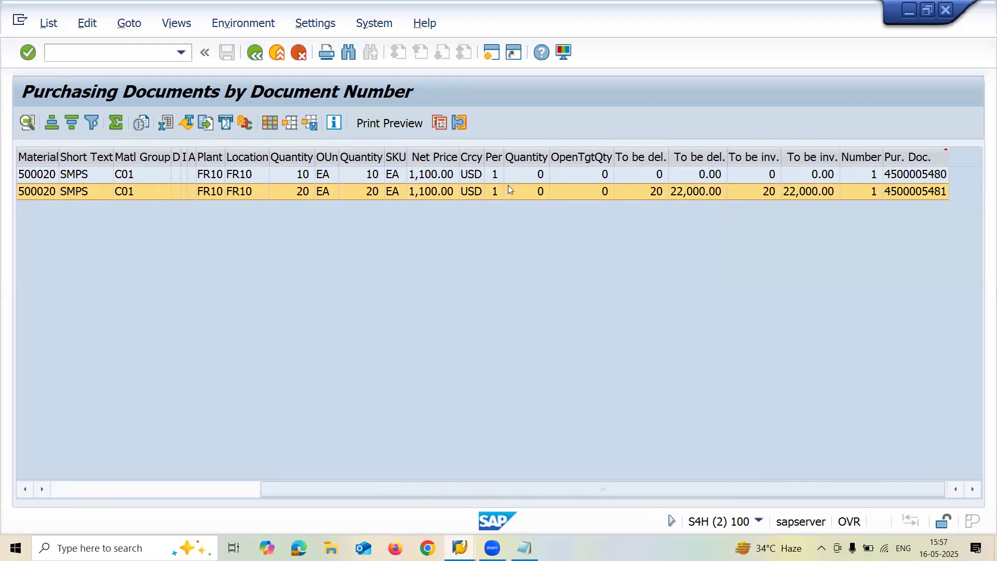
left_click(632, 176)
left_click(635, 192)
key("Up")
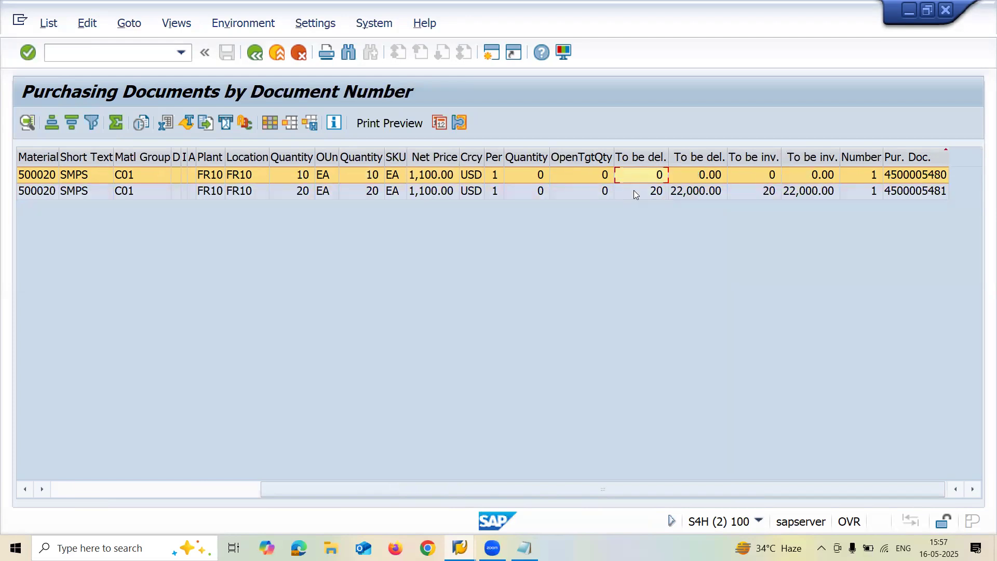
left_click(634, 193)
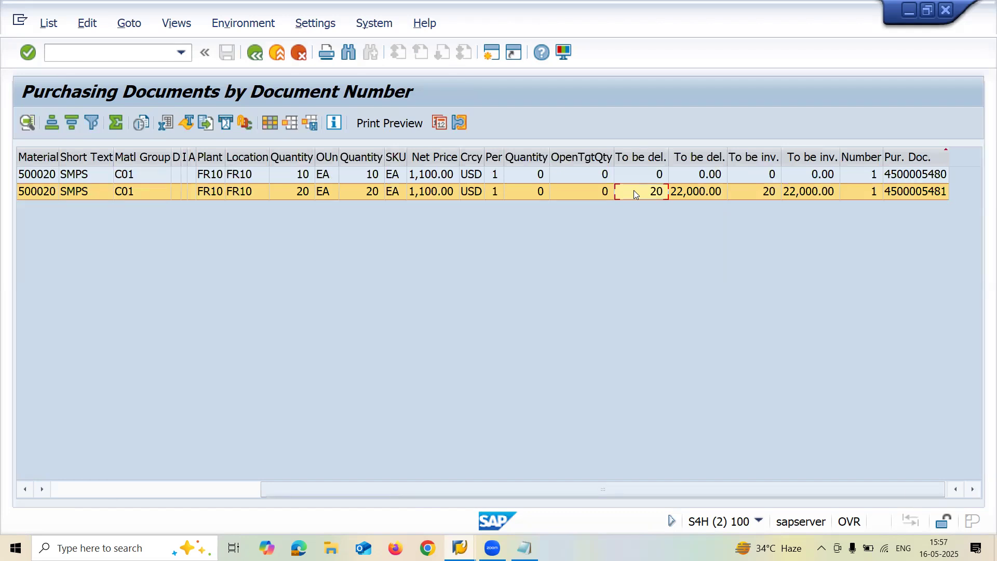
left_click(766, 194)
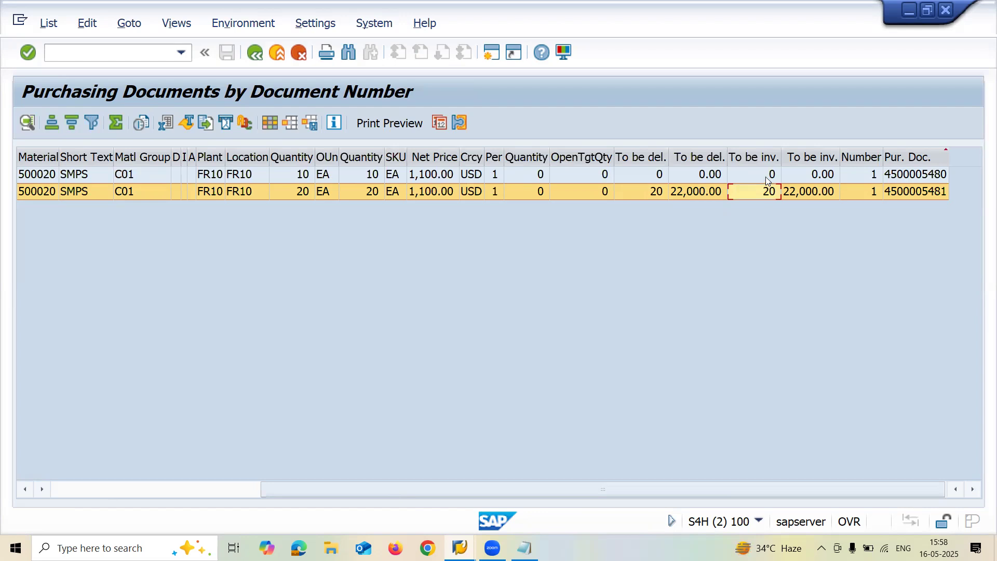
- Start a spreadsheet export of the list, then cancel that first attempt
left_click(87, 23)
left_click(48, 23)
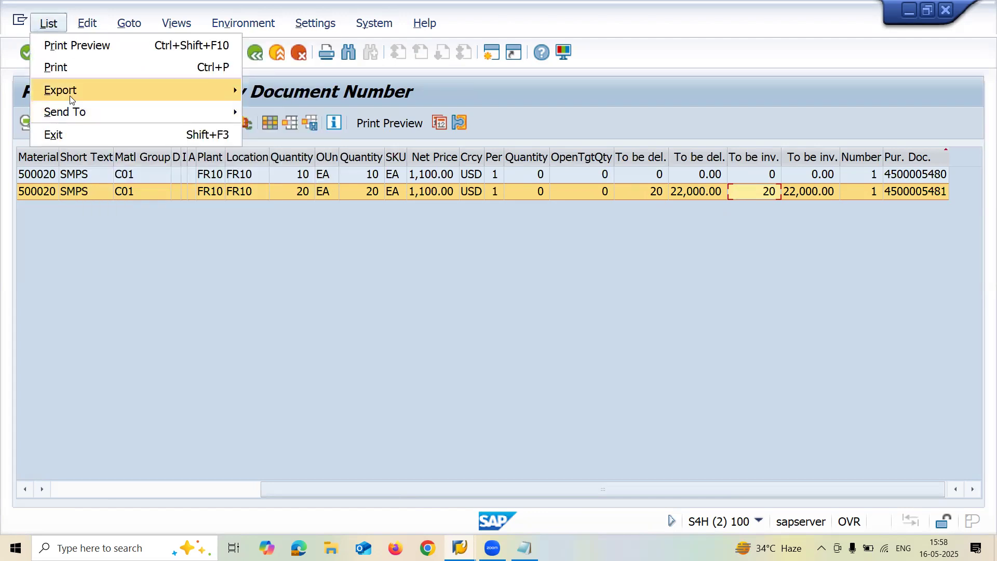
mouse_move(73, 98)
left_click(307, 116)
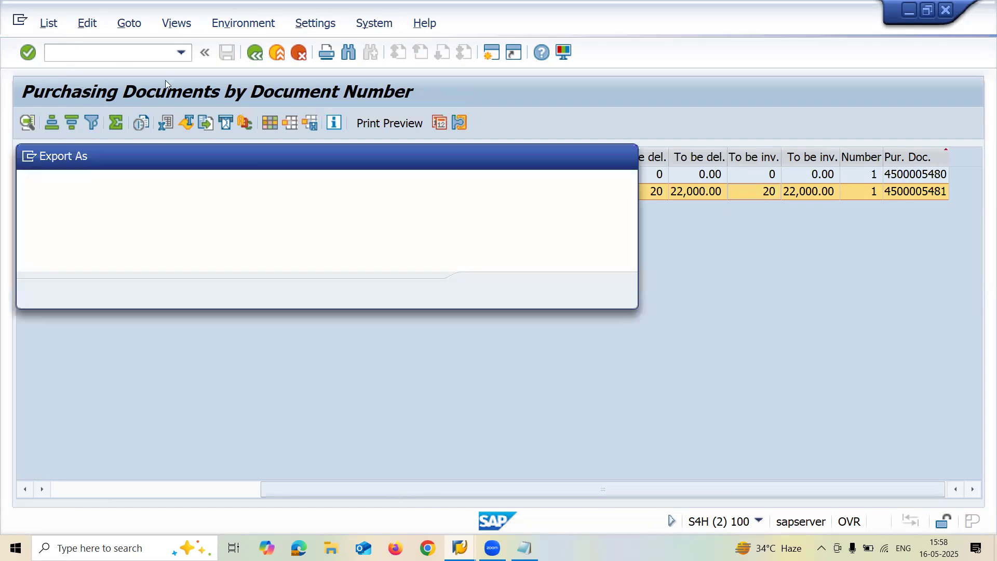
left_click(614, 296)
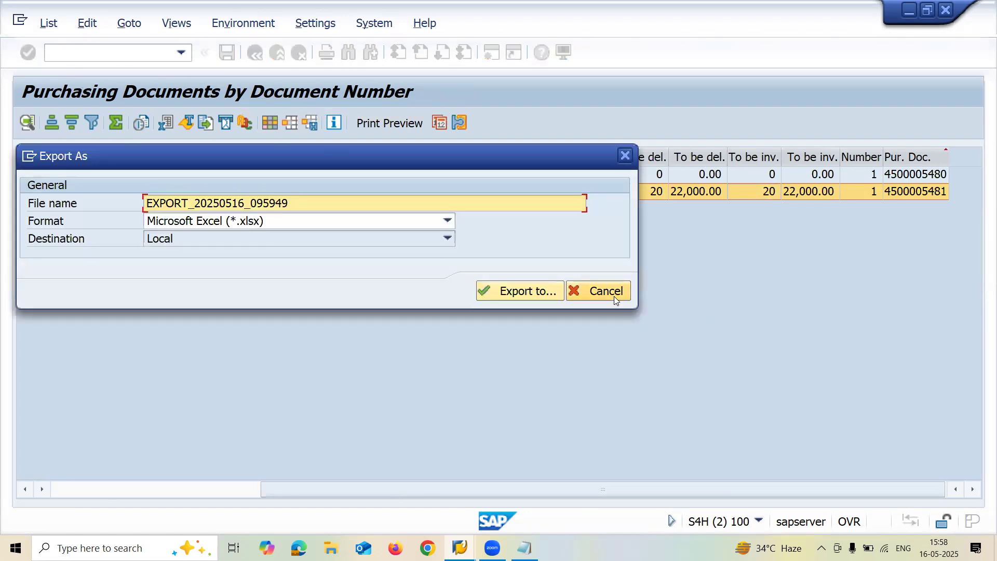
- Re-export the list as xlsx file 'OPEN PO 16-MAY' to a local destination
left_click(49, 24)
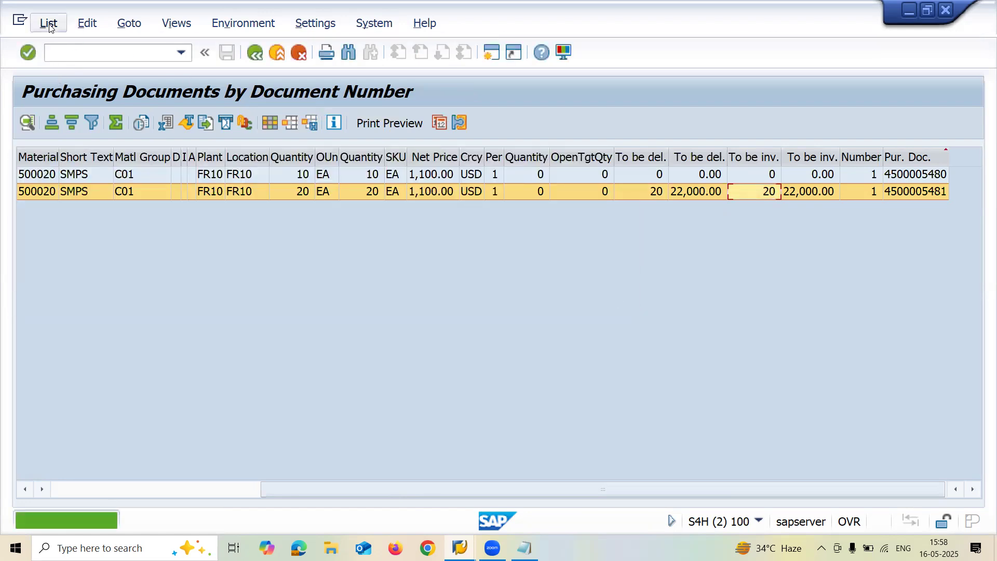
mouse_move(120, 88)
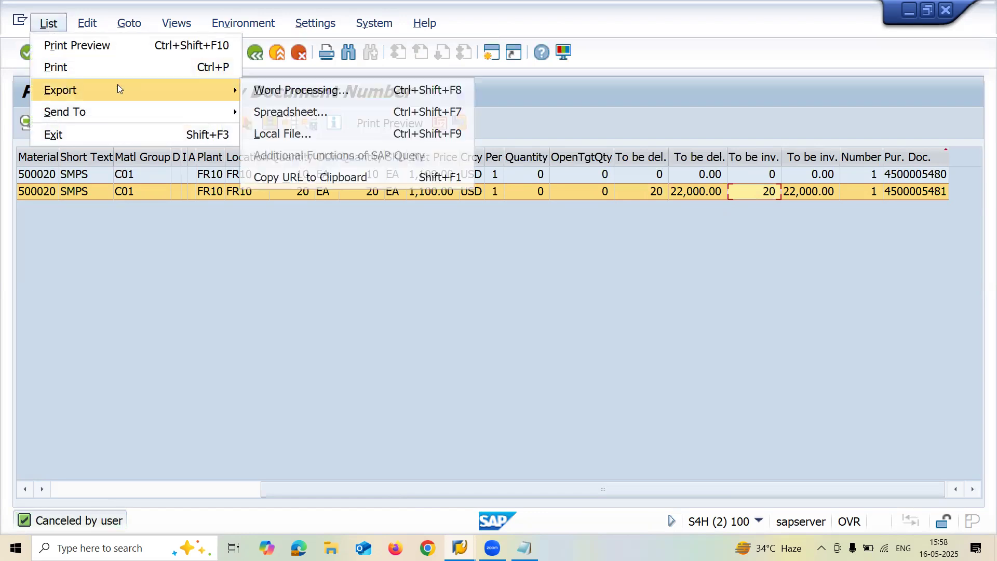
left_click(272, 113)
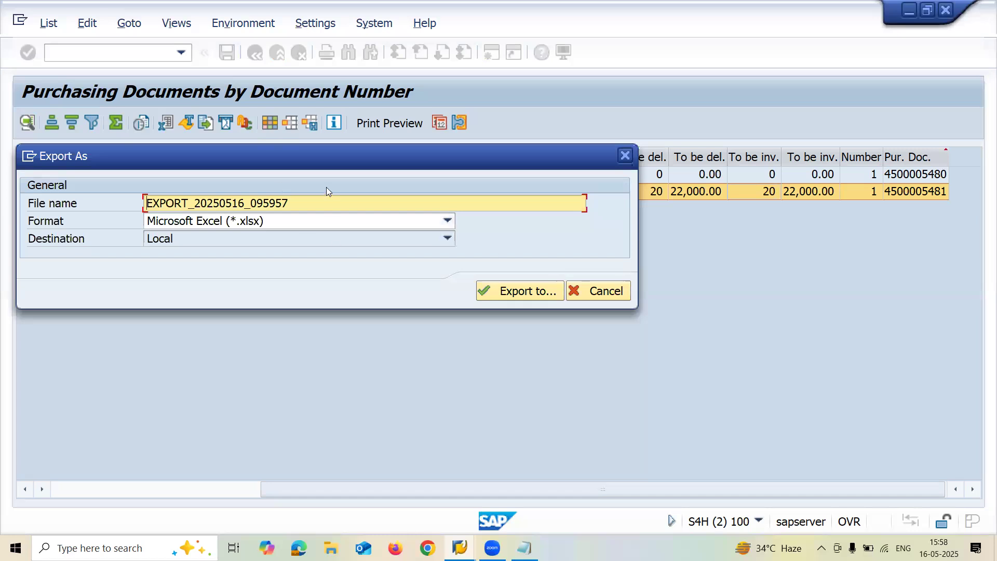
key("ctrl+a")
type("OP")
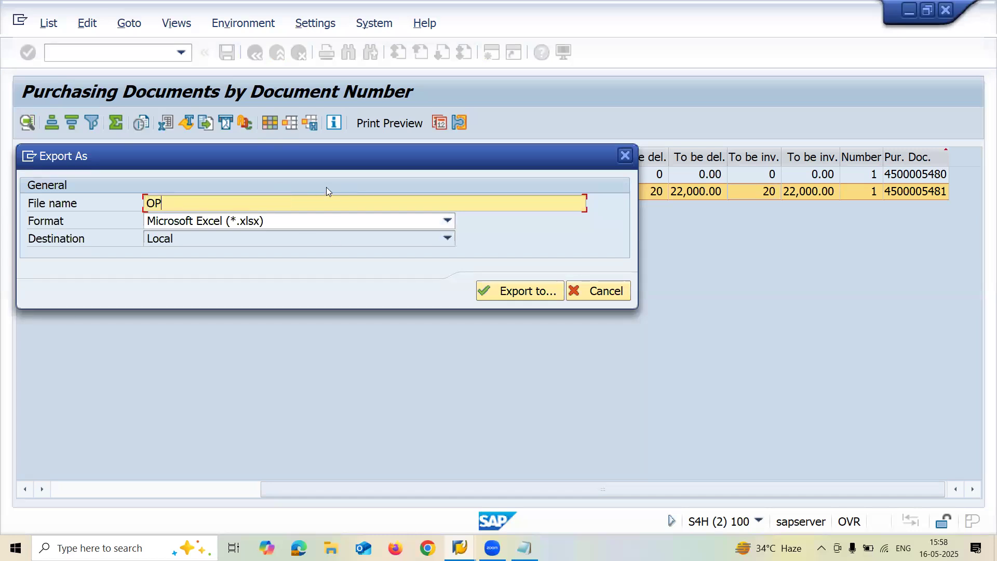
type("EN PO 16-MAY")
left_click(521, 289)
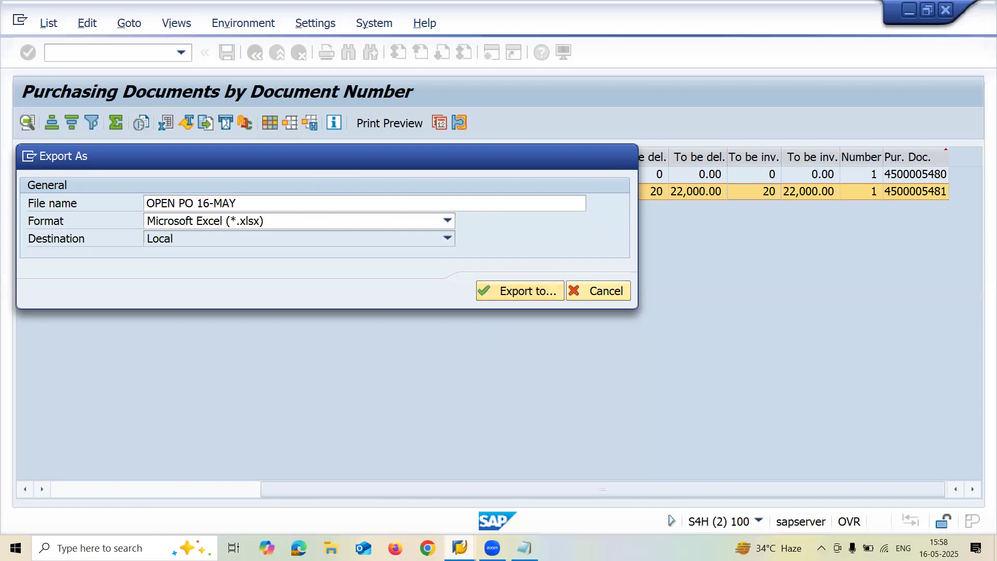
mouse_move(459, 548)
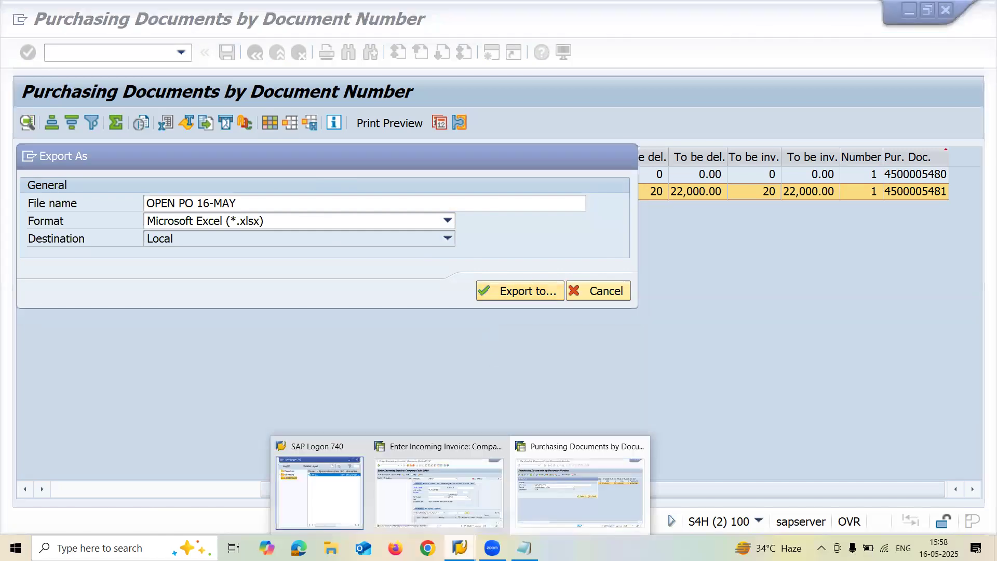
- Return to the invoice window and launch a new ME2N report with /NME2N
left_click(479, 509)
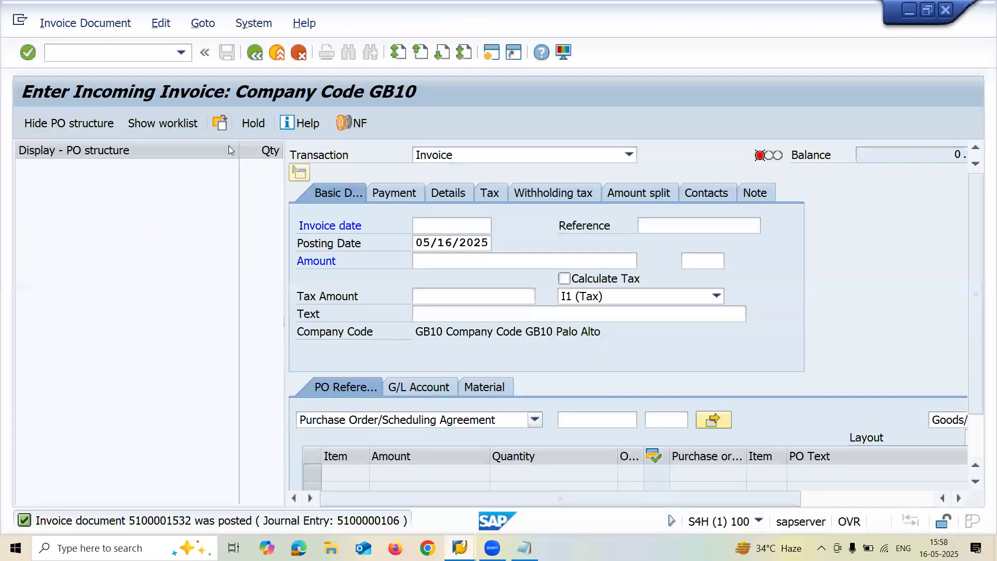
left_click(115, 45)
type("/NME2N")
key("Return")
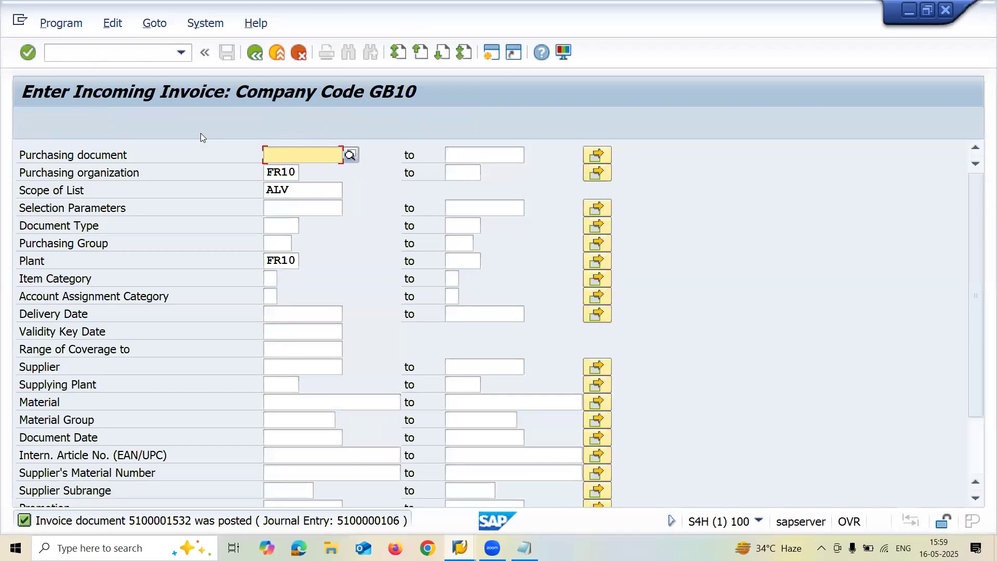
type("4500005480")
key("Tab")
type("4500005481")
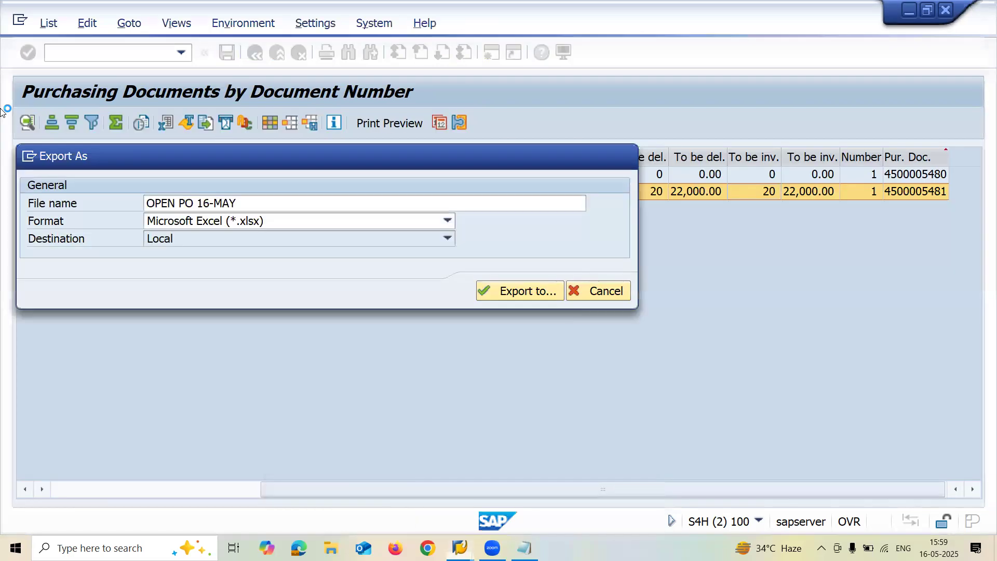
key("F8")
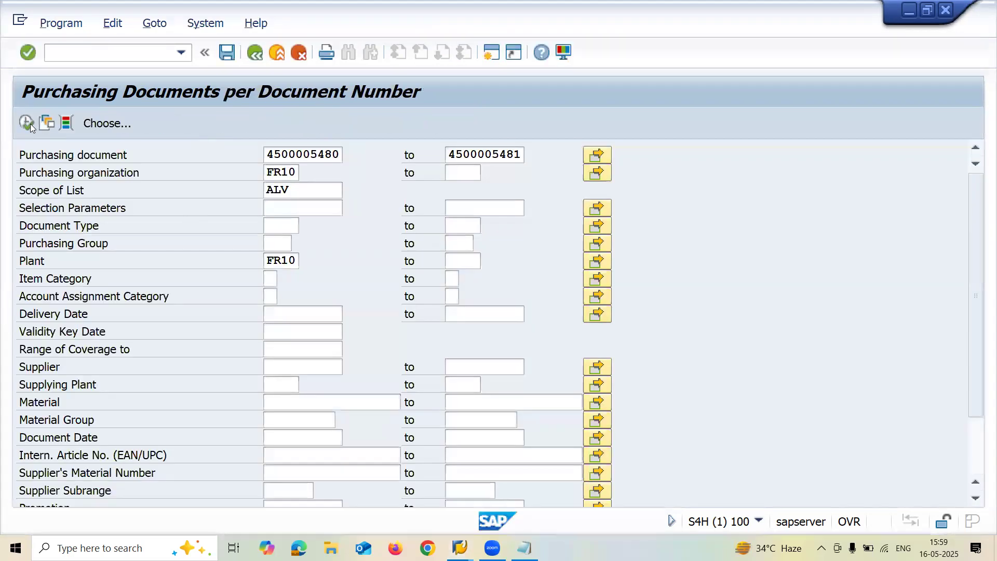
left_click(26, 123)
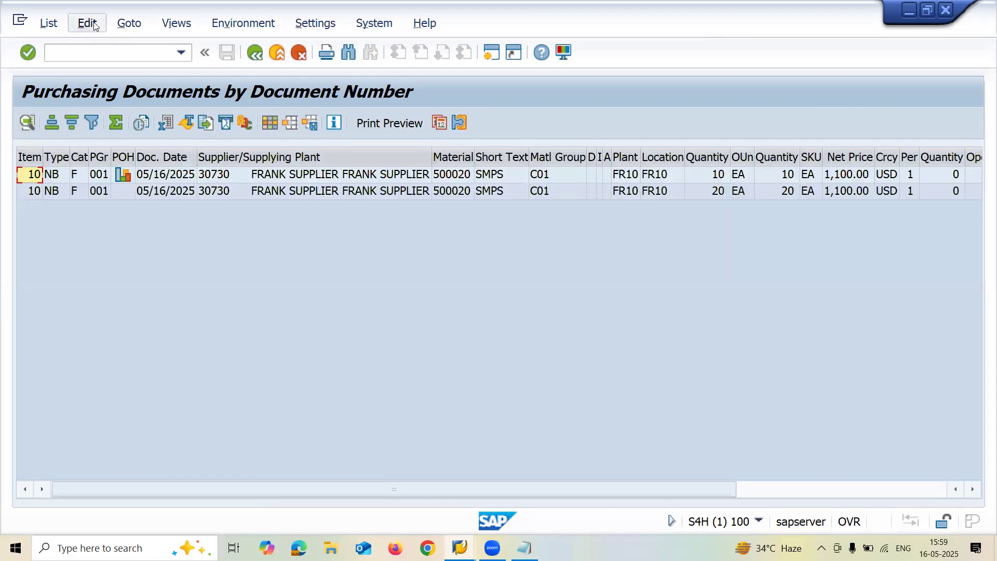
- Export the results list as a spreadsheet, keeping the suggested file name
left_click(95, 26)
left_click(60, 21)
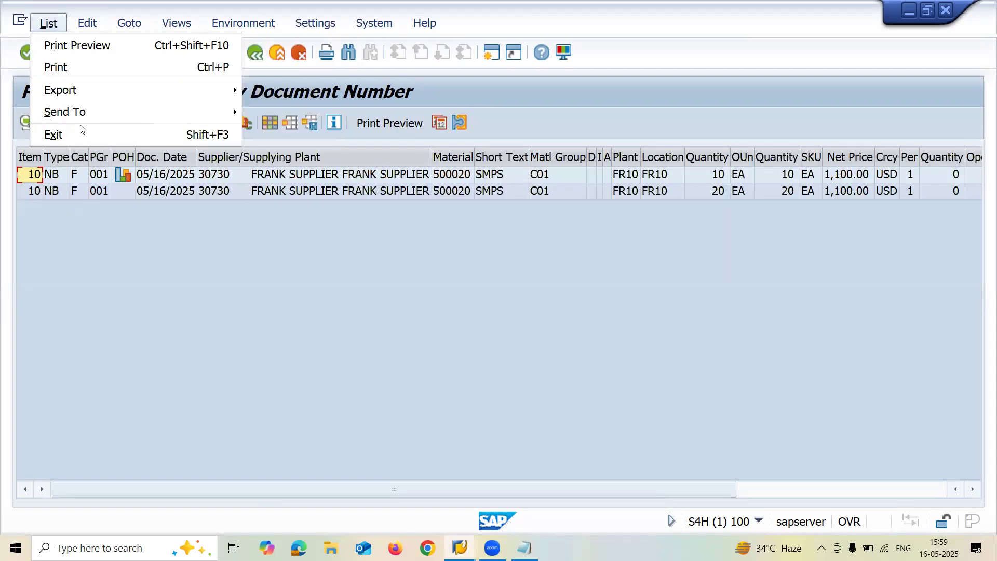
mouse_move(90, 90)
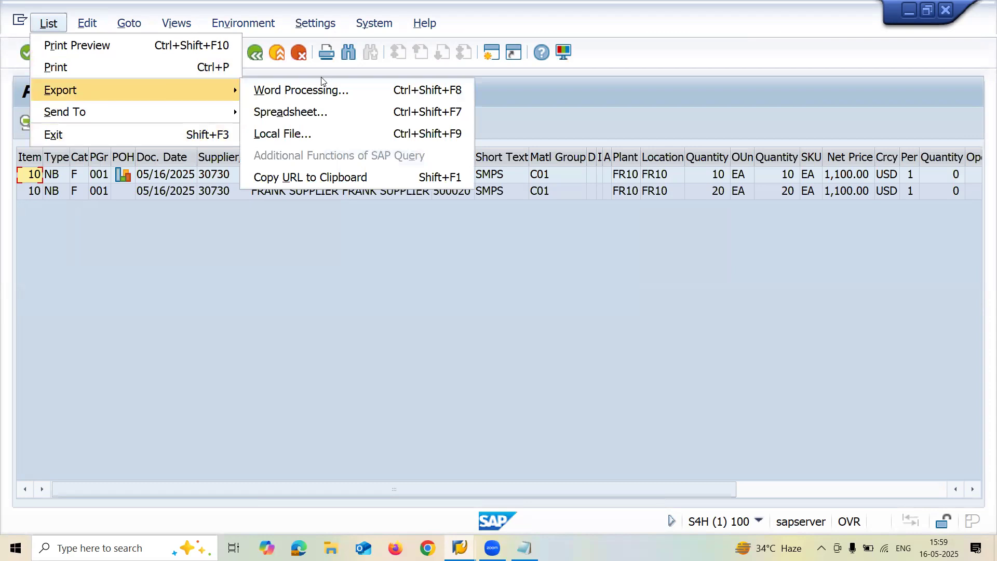
left_click(316, 108)
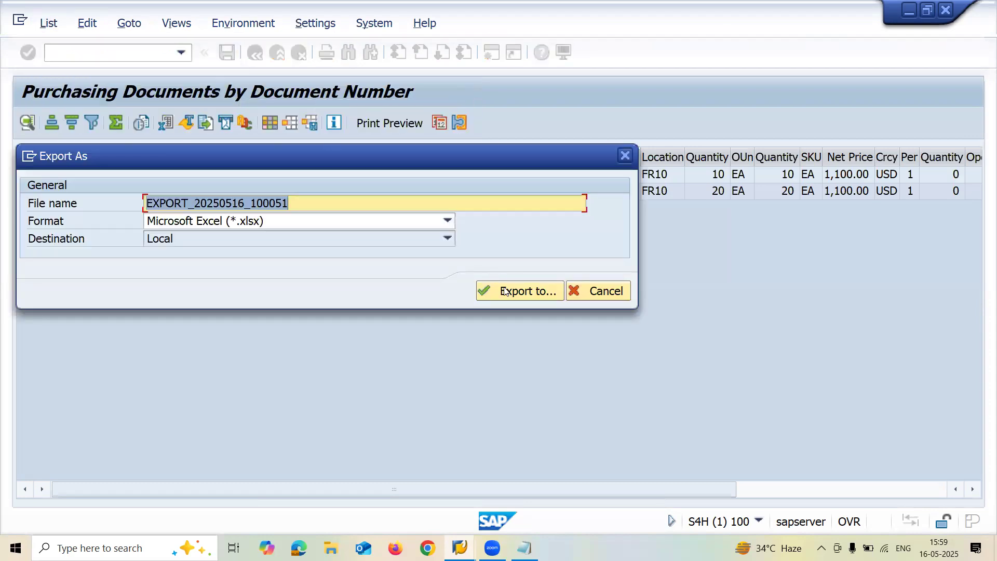
left_click(506, 291)
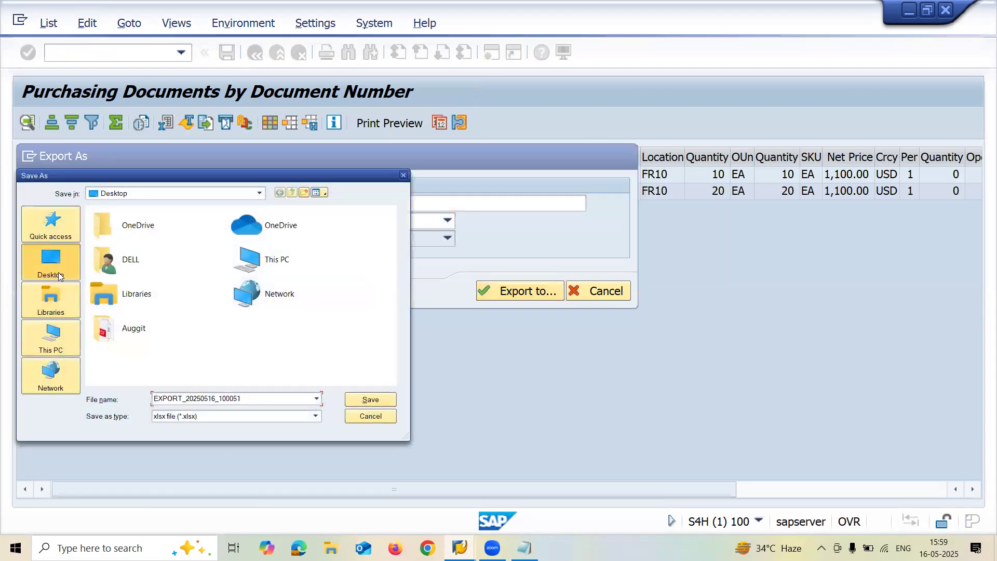
- Save EXPORT_20250516_100051.xlsx to the Desktop and allow both SAP GUI Security prompts
left_click(384, 403)
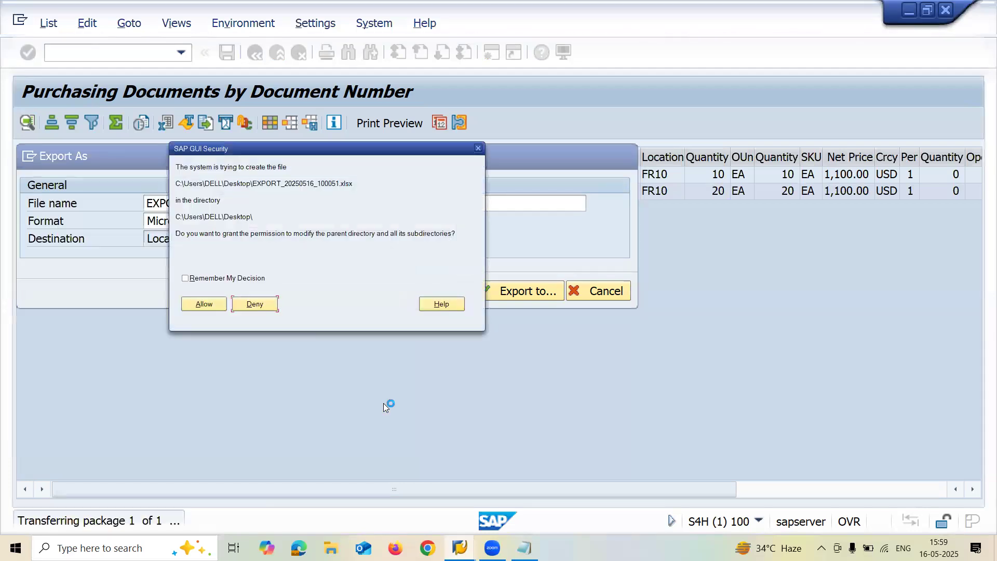
left_click(204, 304)
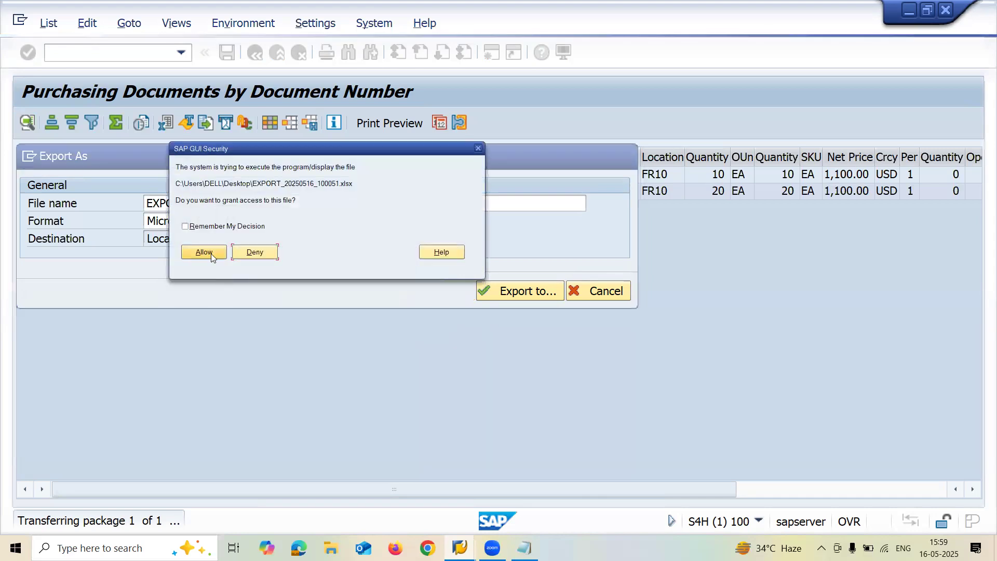
left_click(211, 253)
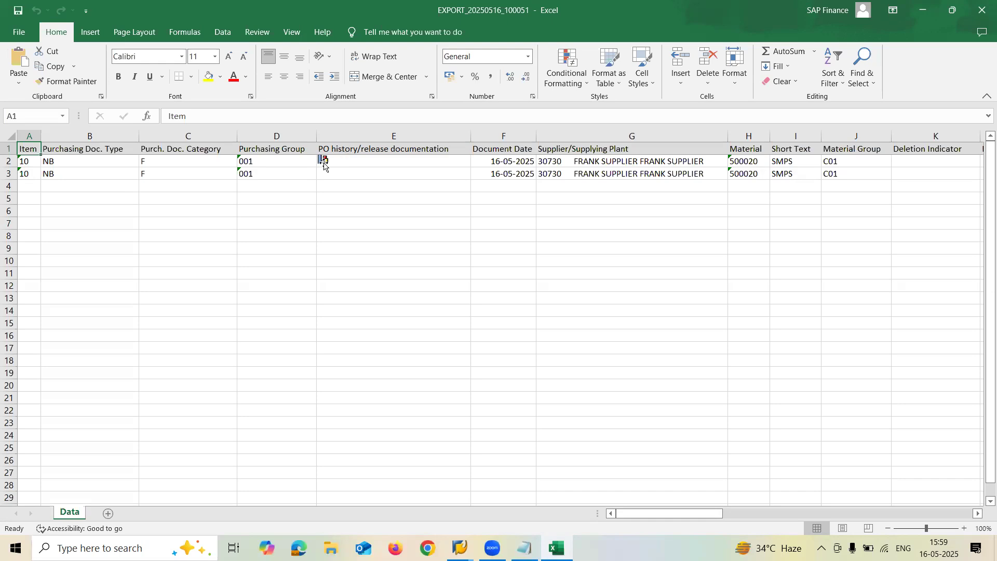
- Review row 3 in Excel from cell E3 across to the second item's Order Quantity
left_click(325, 173)
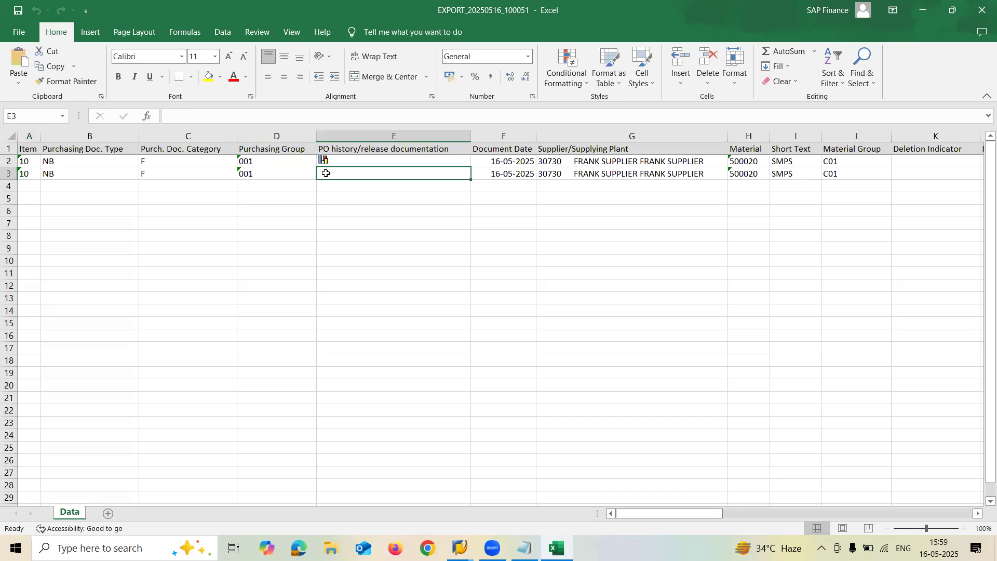
key("Right")
key("Right")
key("Right")
key("Right")
key("Right")
key("Right")
key("Right")
key("Right")
key("Right")
key("Right")
key("Right")
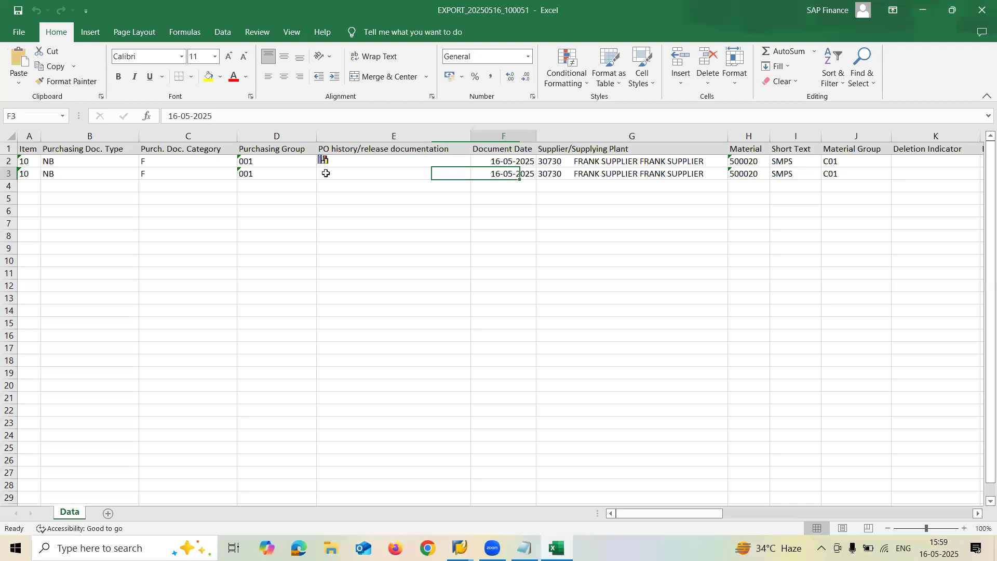
key("Right")
key("Right")
key("Right")
key("Right")
key("Right")
key("Right")
key("Right")
key("Right")
key("Right")
key("Right")
key("Right")
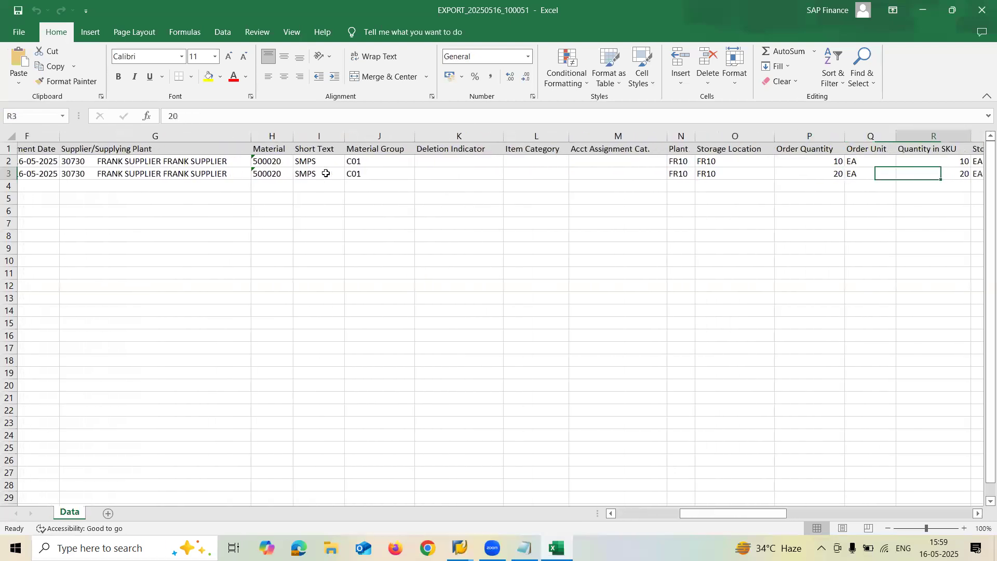
key("Left")
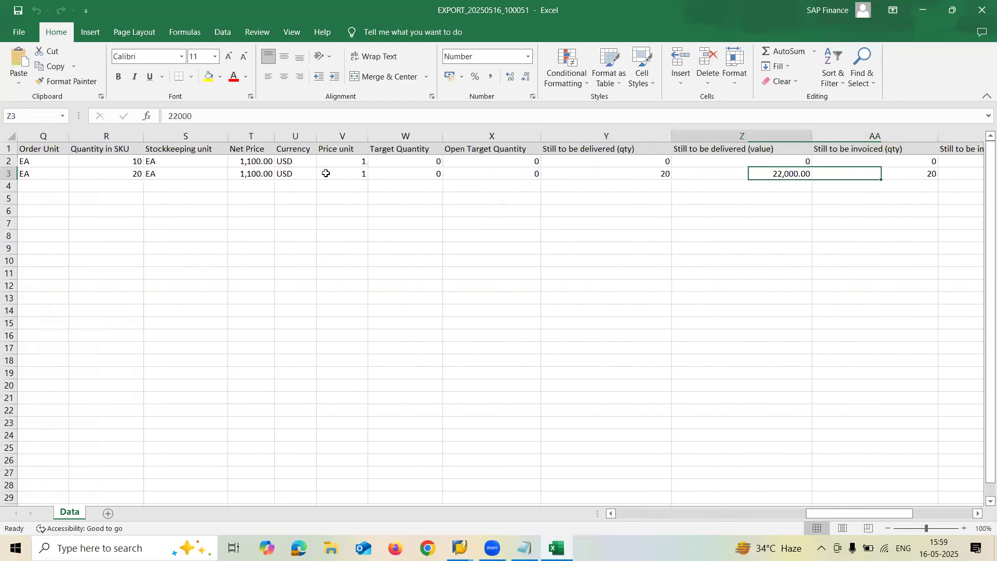
key("Left")
key("Left")
key("Right")
key("Right")
key("Right")
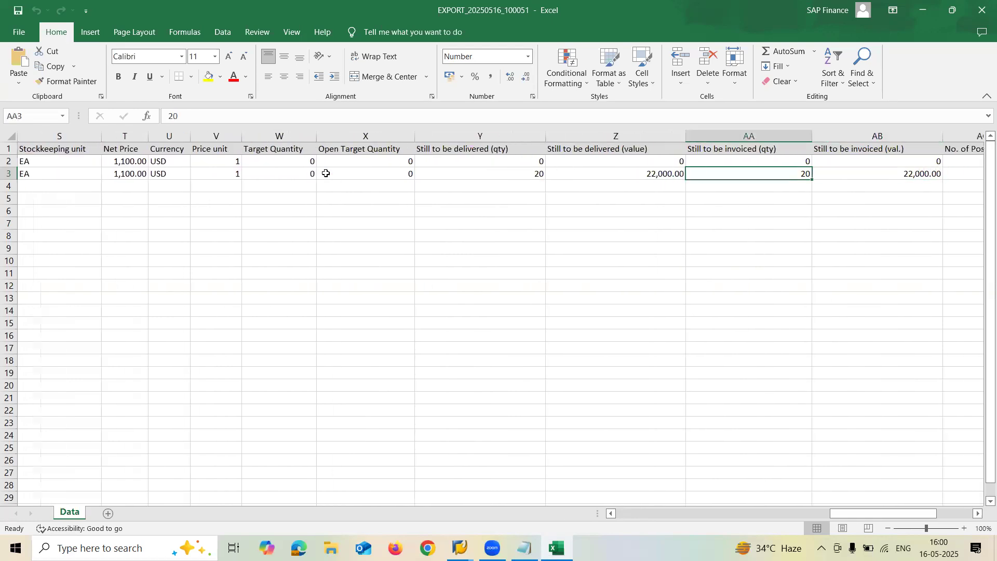
key("Up")
key("Left")
key("Left")
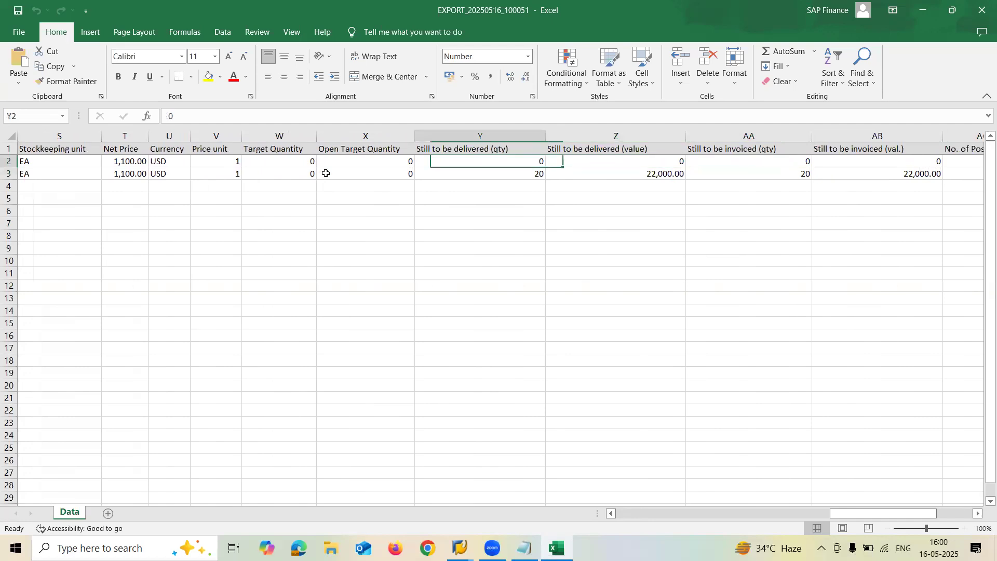
key("Right")
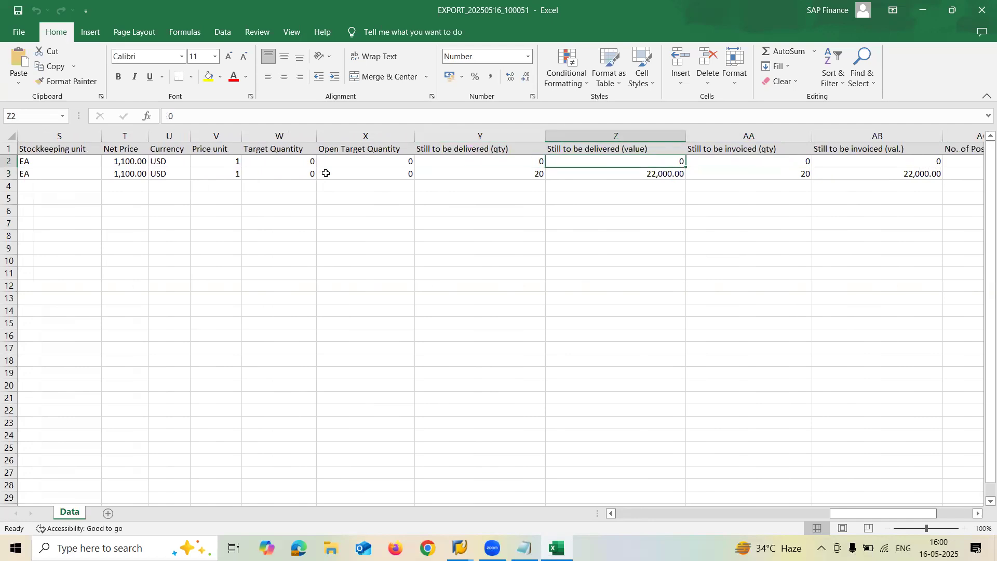
key("Right")
key("Right")
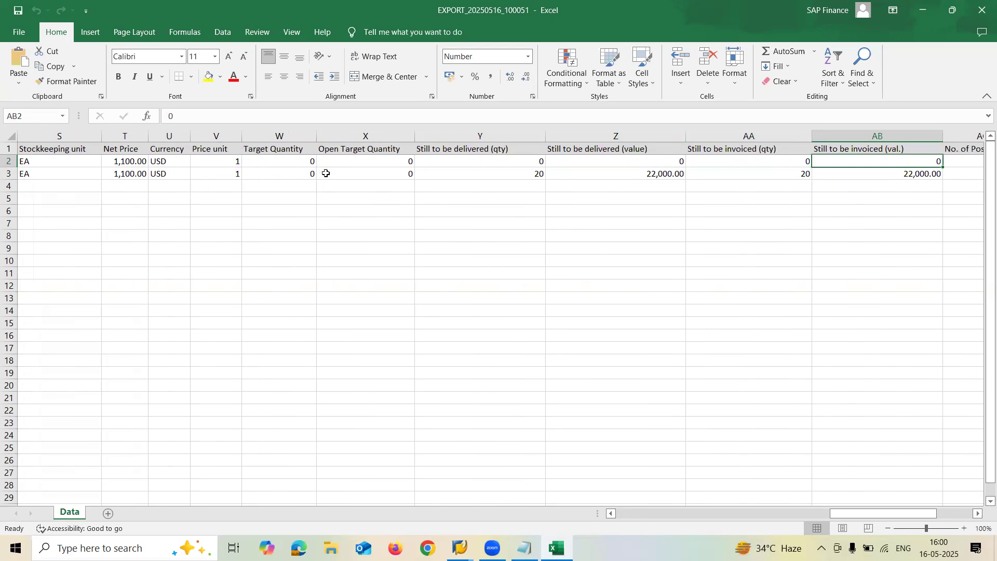
key("Up")
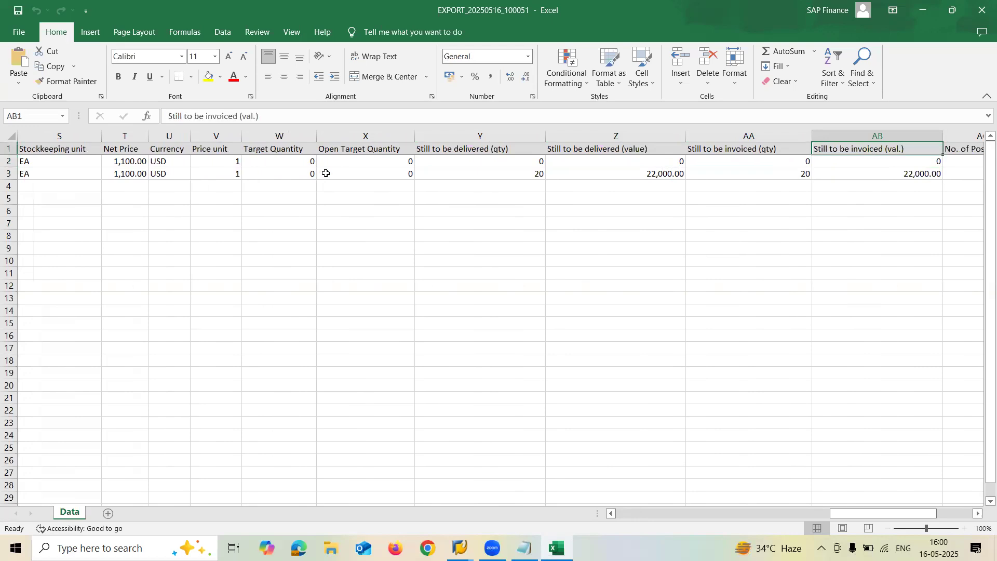
key("Left")
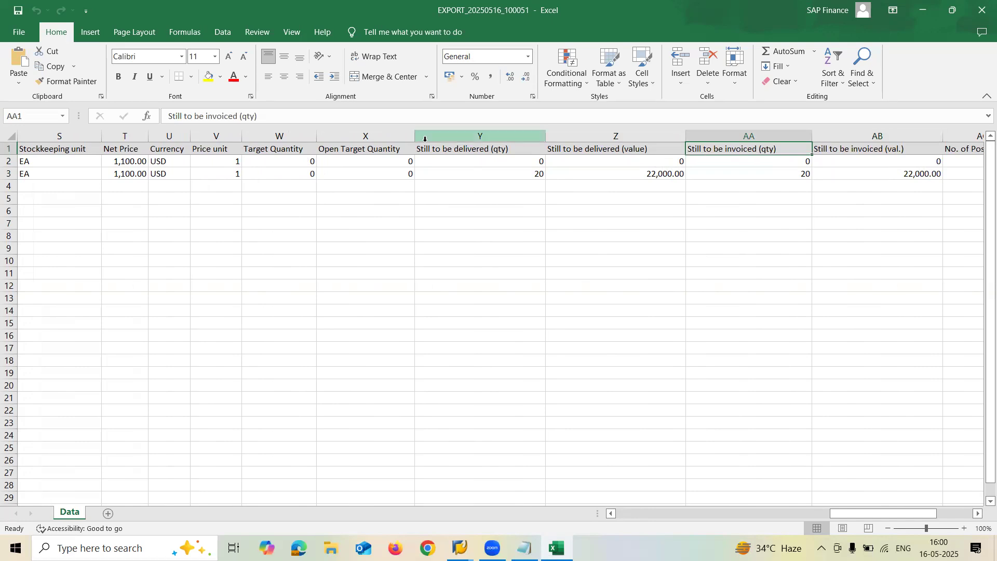